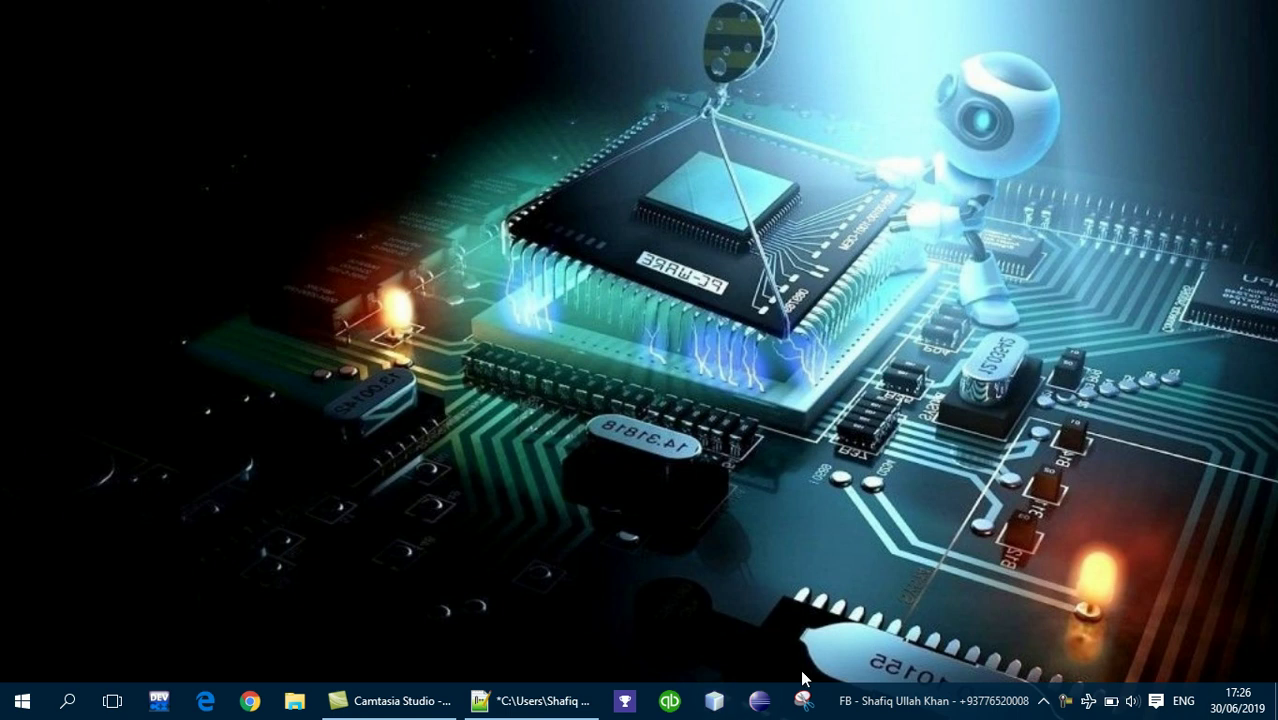
Step: Close the open Notepad++ and Camtasia Studio windows
{"action": "right_click", "coordinate": [507, 711]}
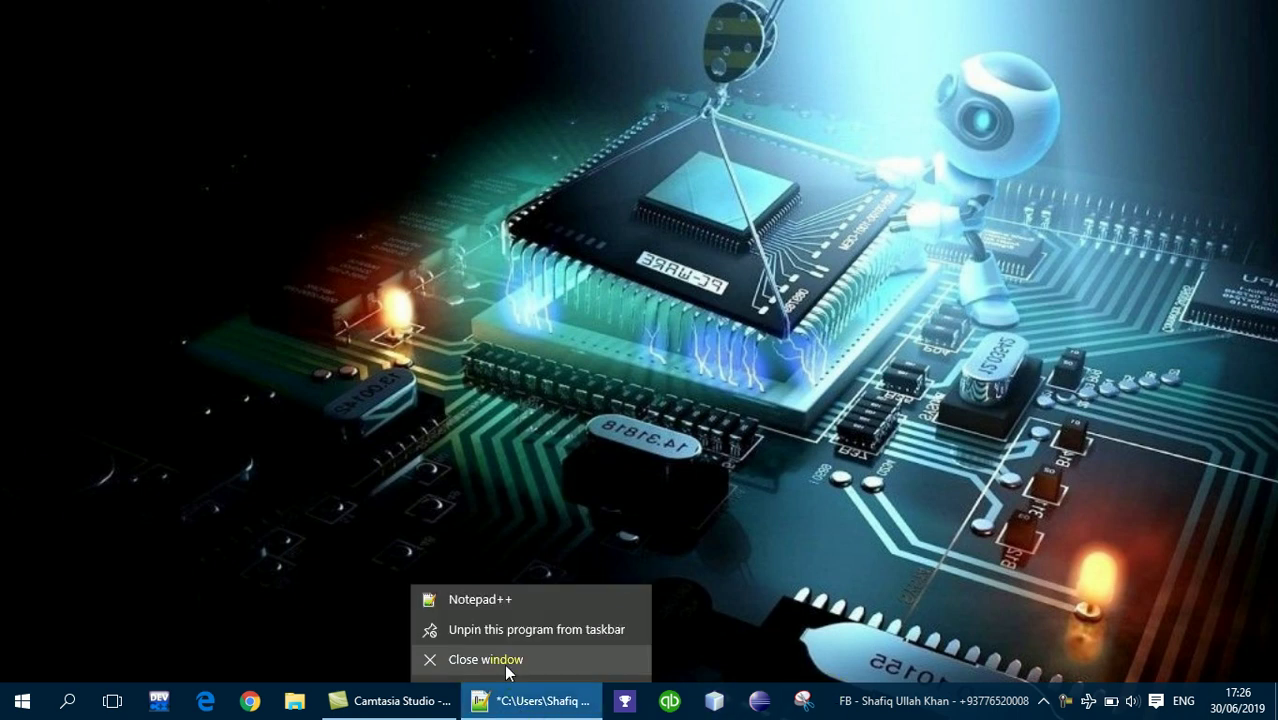
{"action": "left_click", "coordinate": [470, 674]}
{"action": "right_click", "coordinate": [414, 709]}
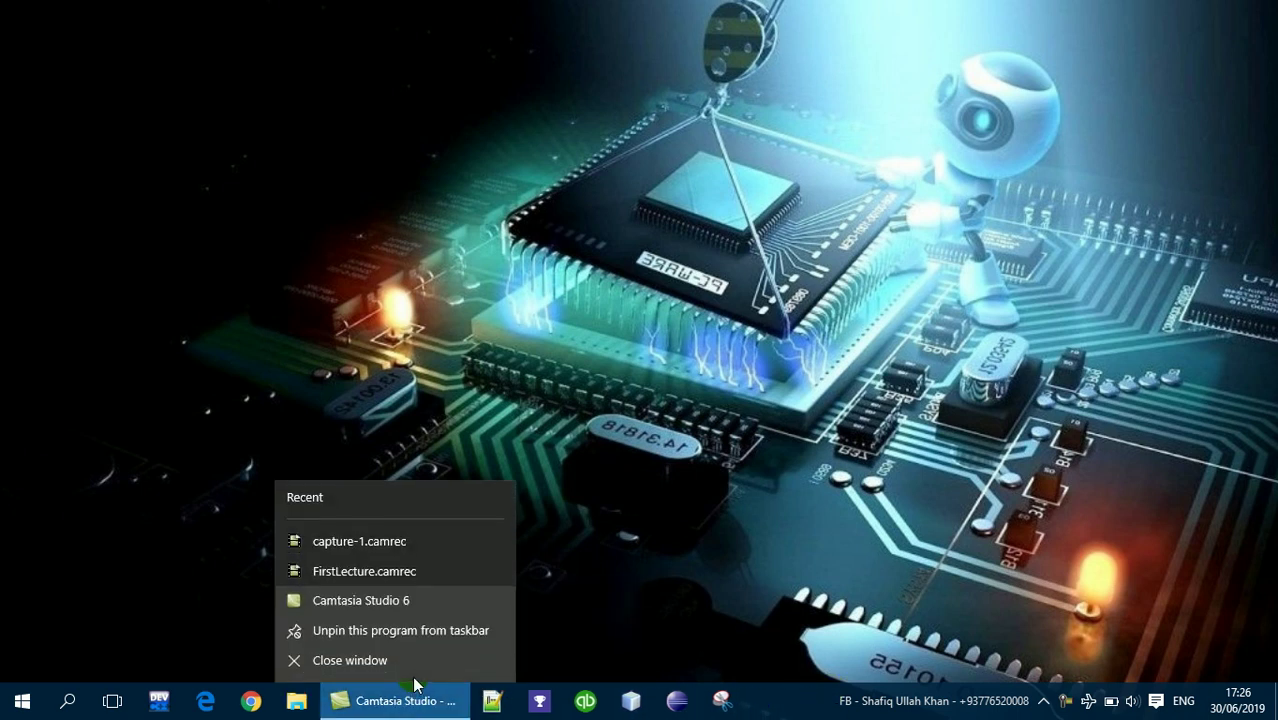
{"action": "left_click", "coordinate": [408, 660]}
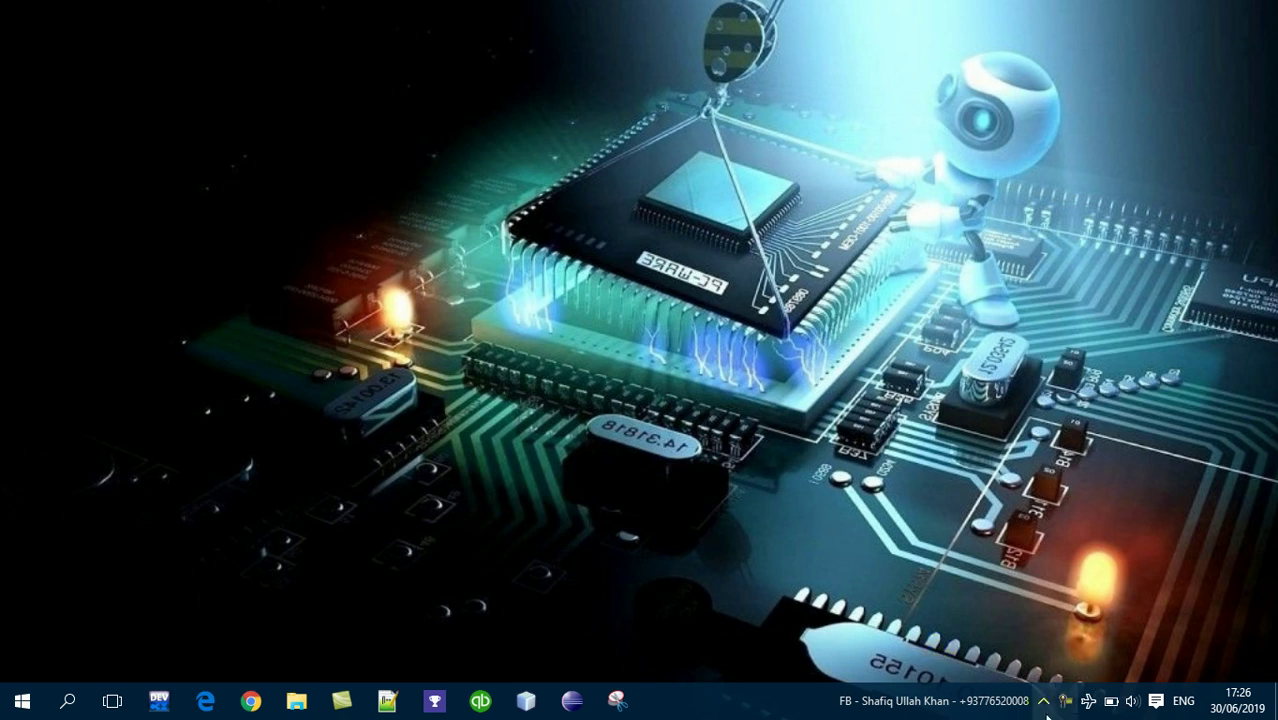
Step: Open the taskbar and Start menu properties, reposition the dialog over the desktop, and show its corner navigation settings
{"action": "right_click", "coordinate": [790, 708]}
{"action": "left_click", "coordinate": [822, 688]}
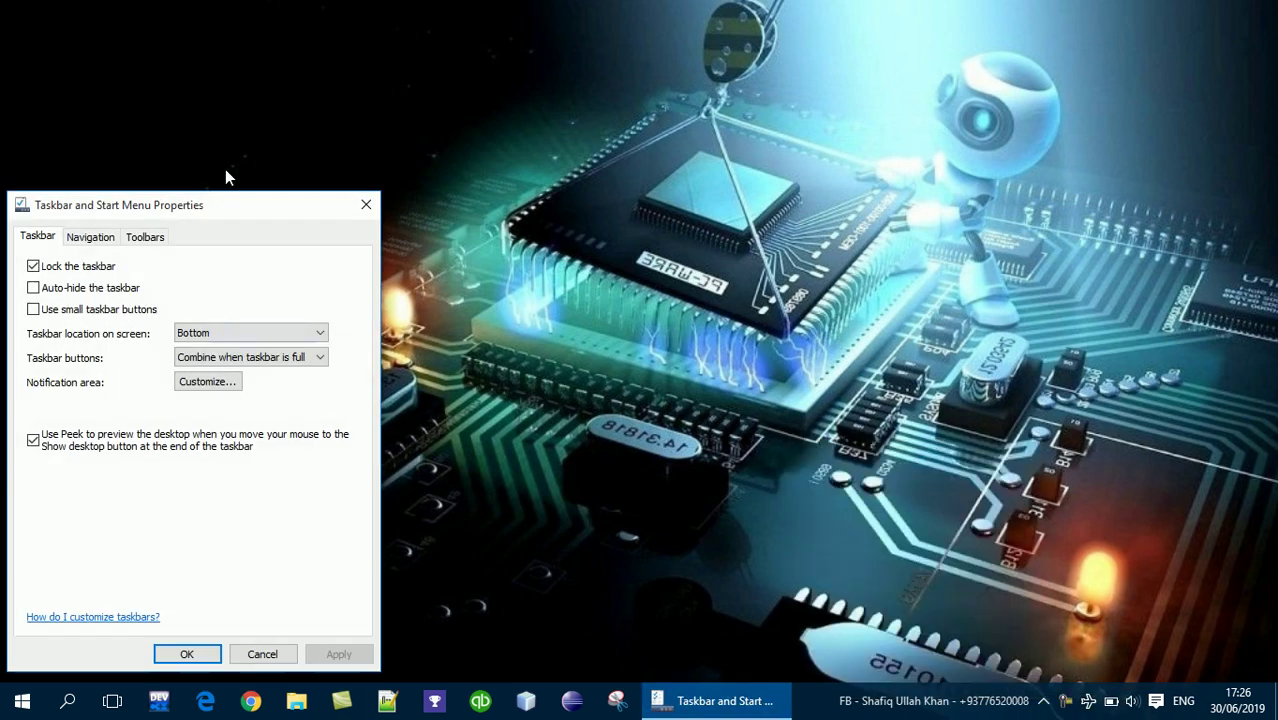
{"action": "left_click", "coordinate": [489, 127]}
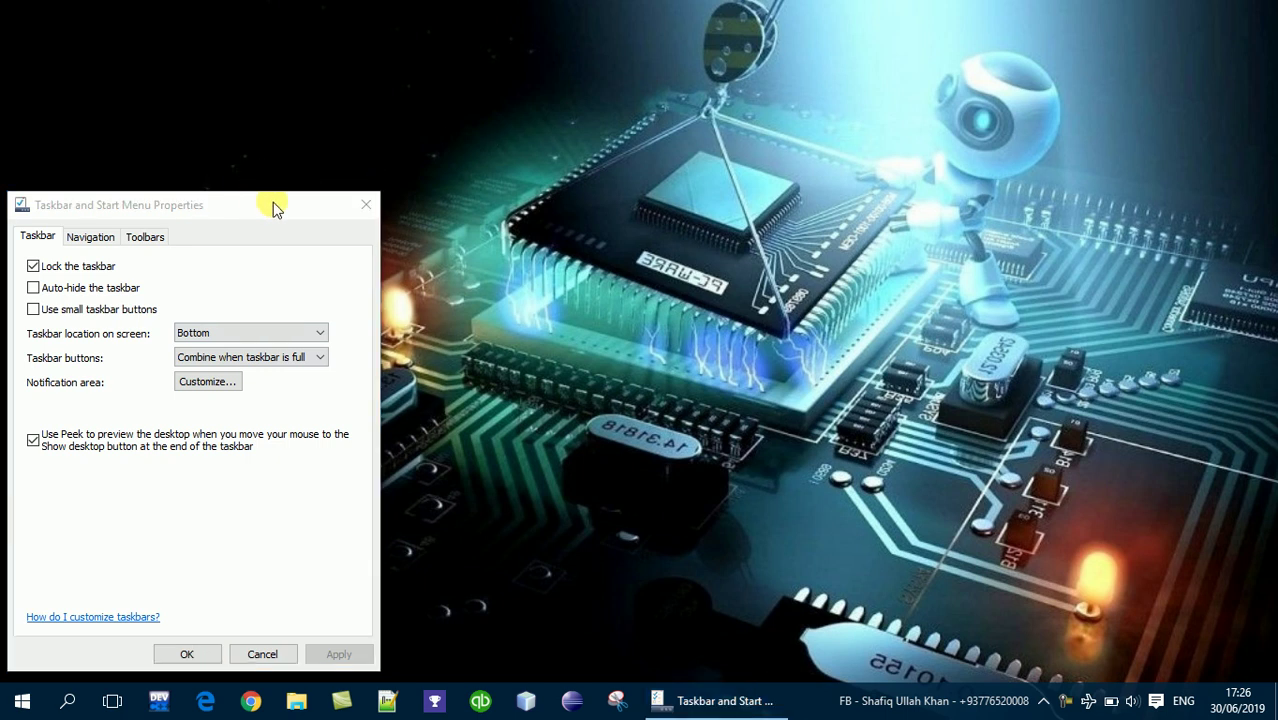
{"action": "left_click", "coordinate": [257, 210]}
{"action": "left_click_drag", "start_coordinate": [251, 200], "coordinate": [610, 78]}
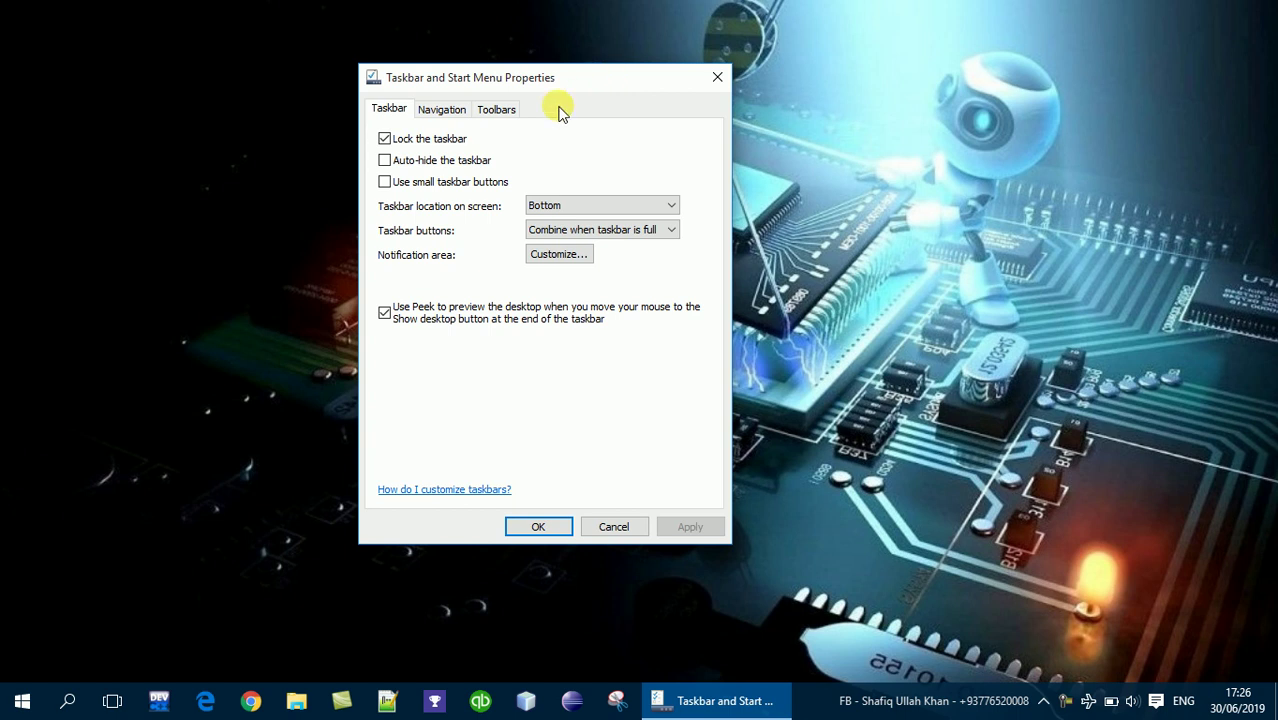
{"action": "left_click", "coordinate": [450, 108]}
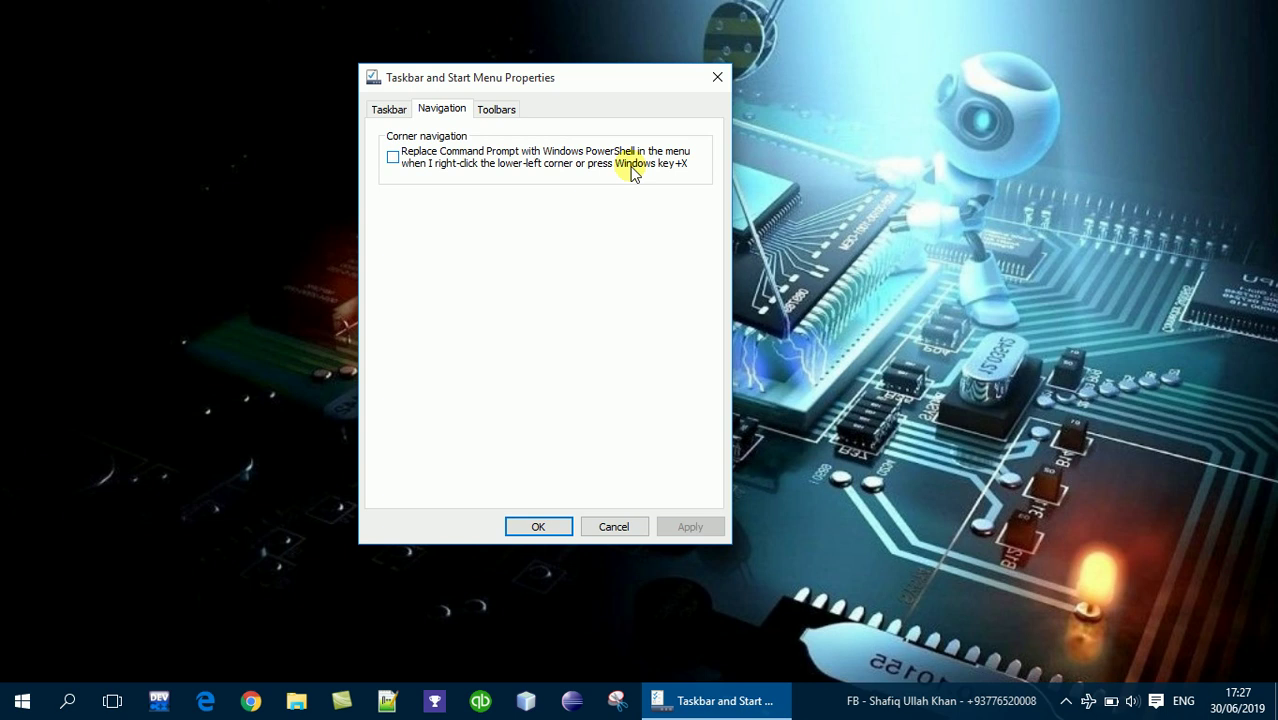
Step: Refresh the desktop and close the taskbar properties dialog
{"action": "right_click", "coordinate": [930, 192]}
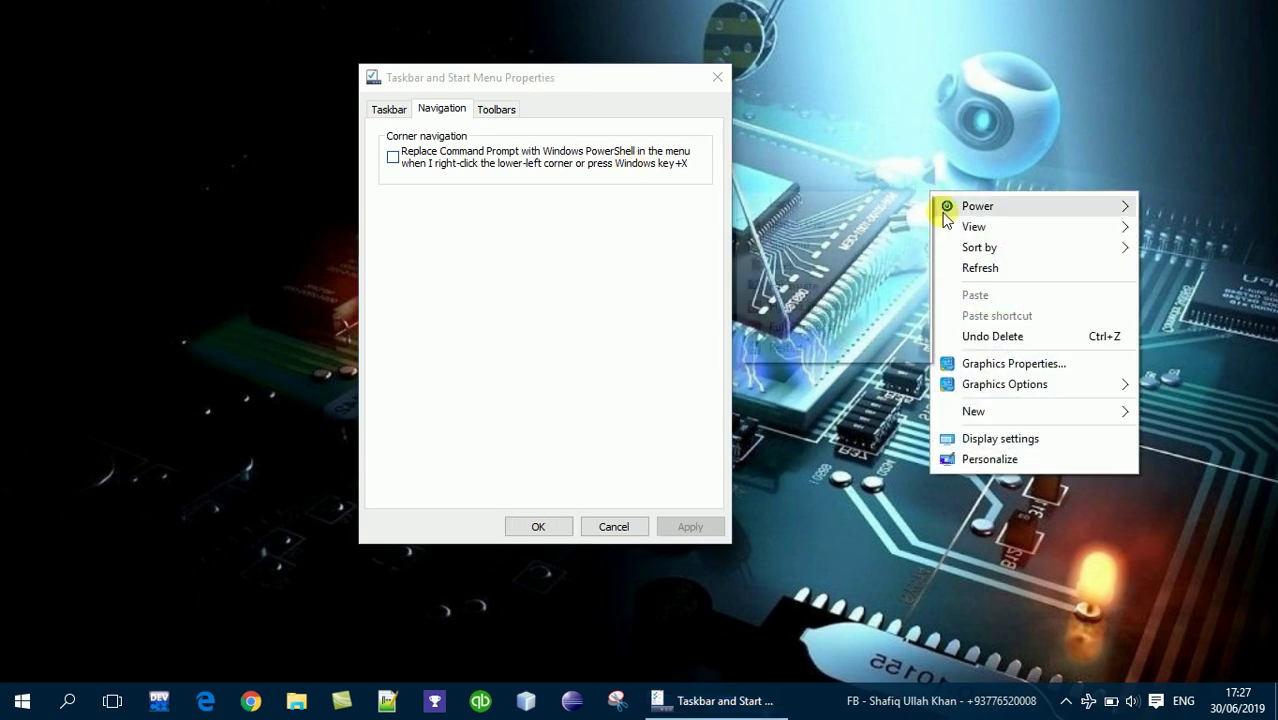
{"action": "left_click", "coordinate": [960, 268]}
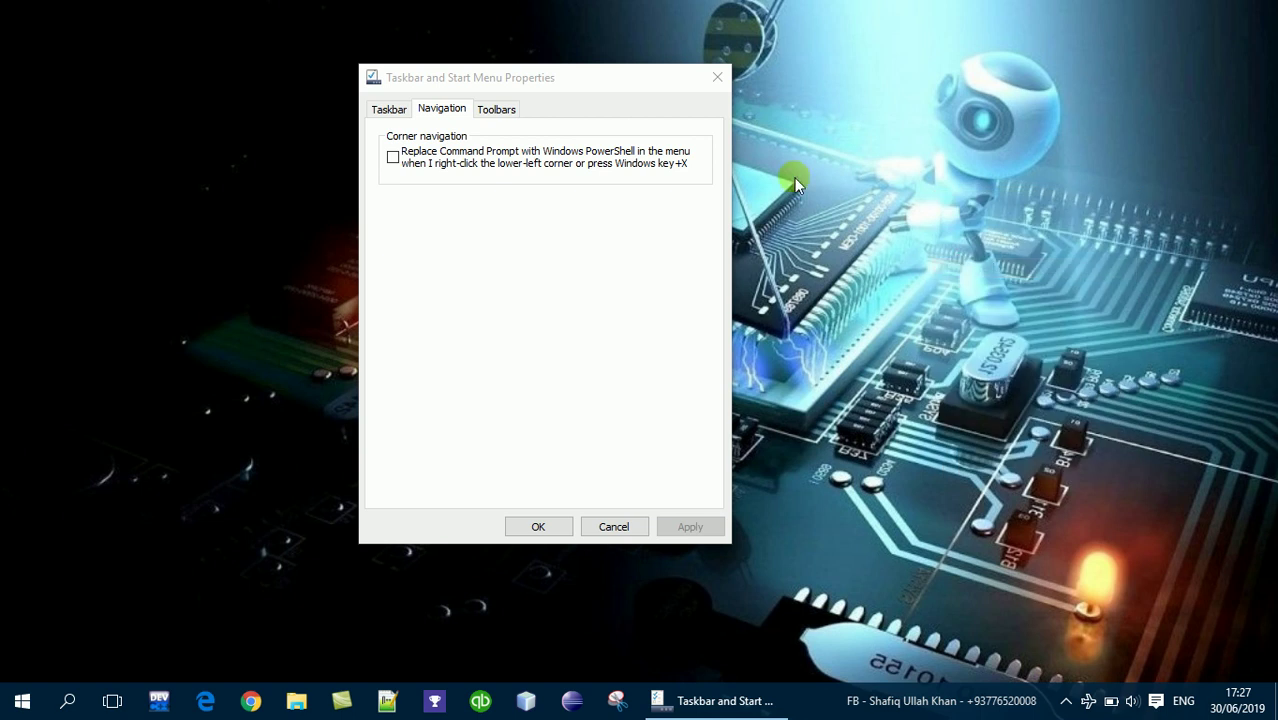
{"action": "left_click", "coordinate": [717, 77]}
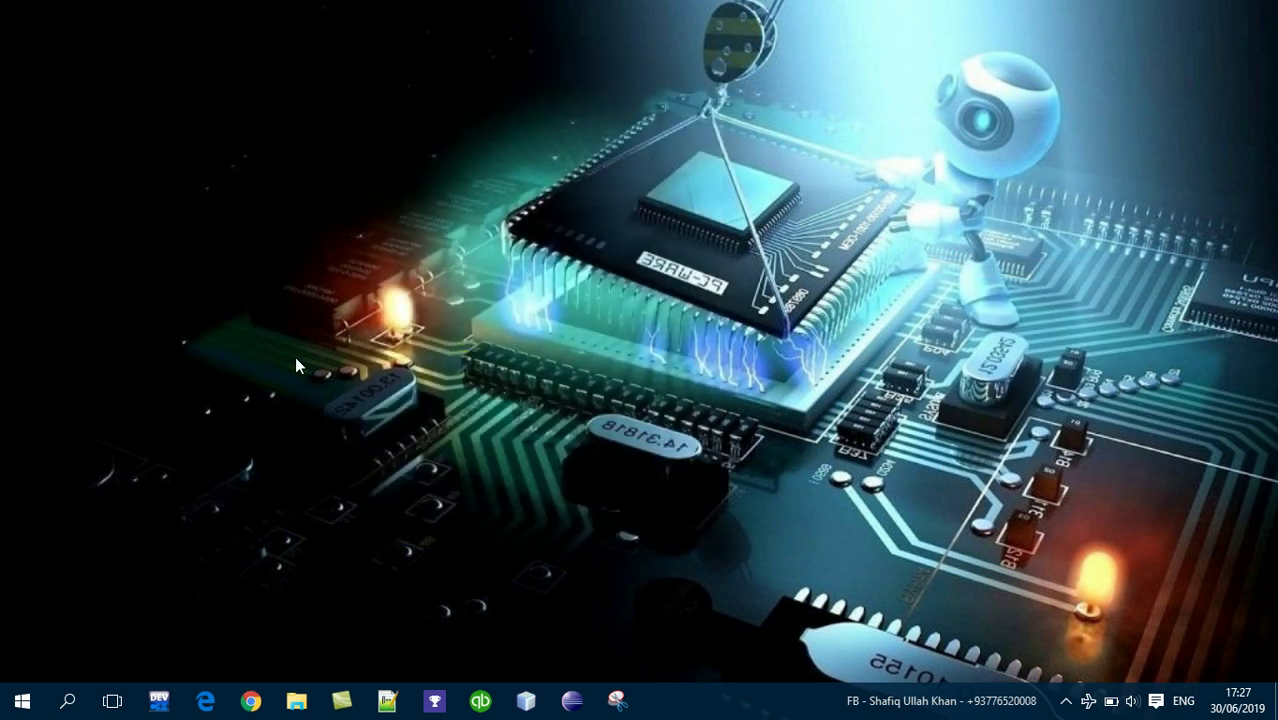
Step: Open the Program Files folder on Local Disk (C:) in File Explorer
{"action": "key", "text": "super+e"}
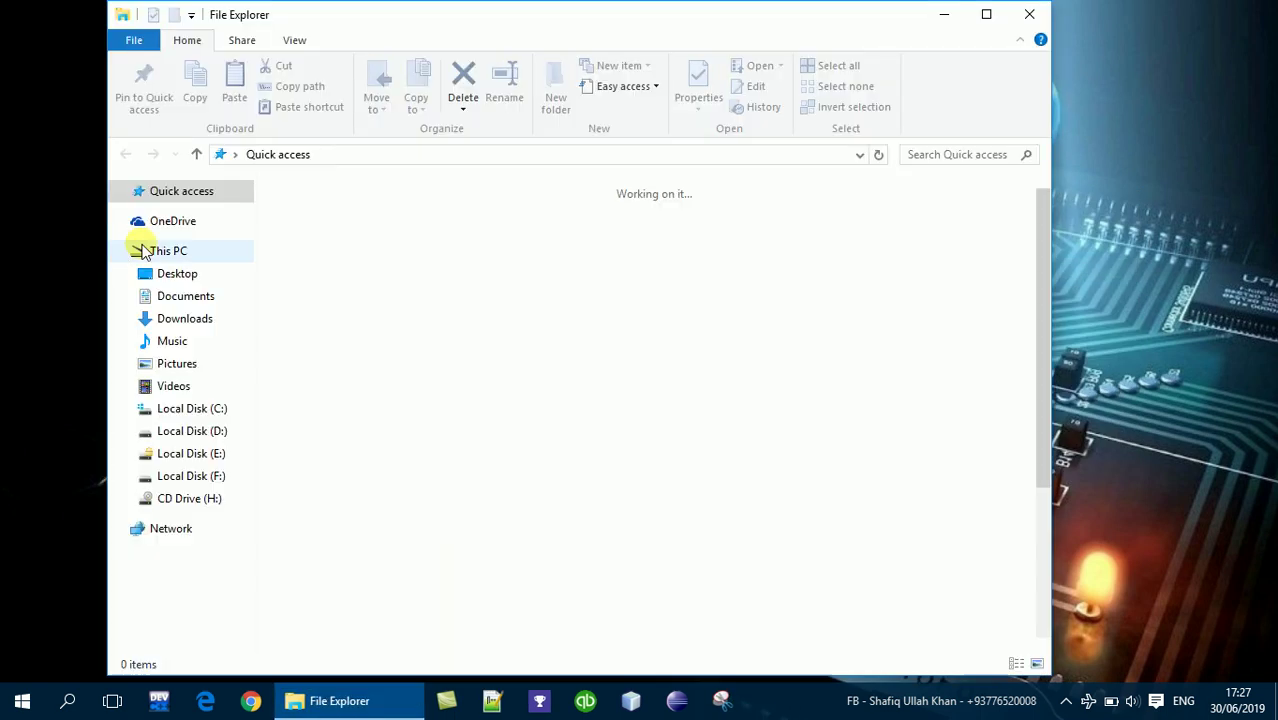
{"action": "left_click", "coordinate": [176, 252]}
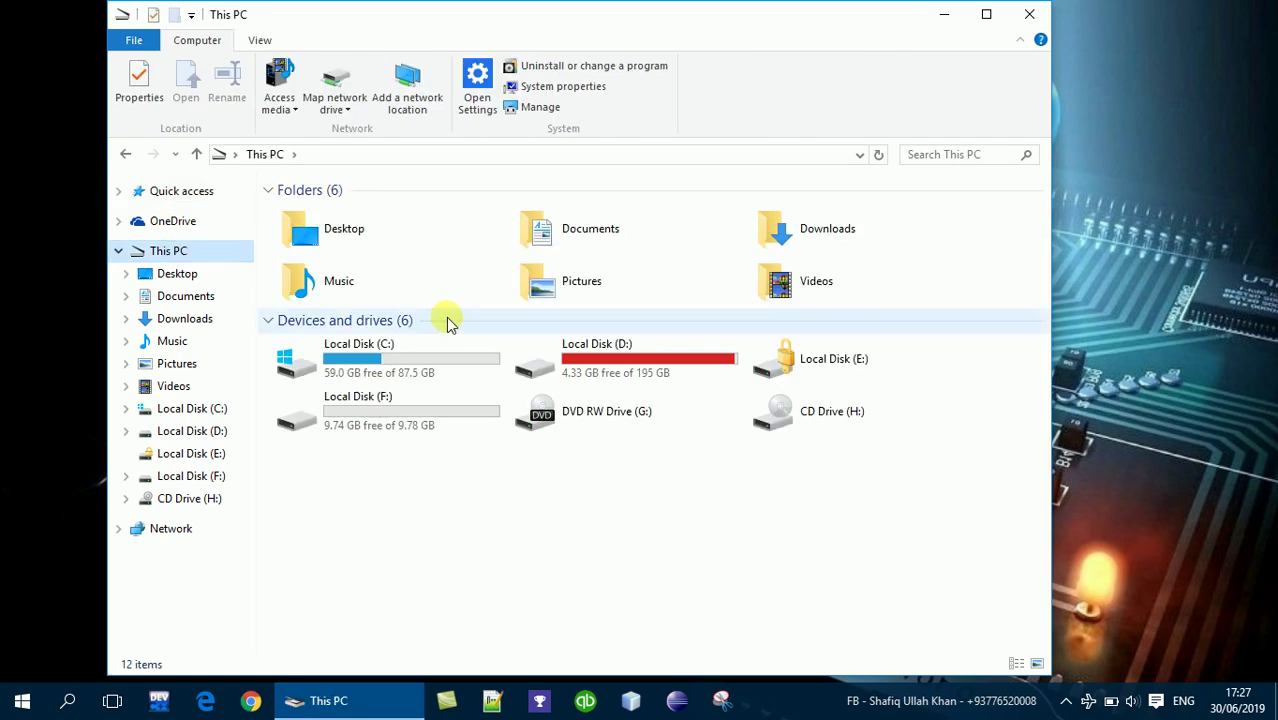
{"action": "double_click", "coordinate": [456, 362]}
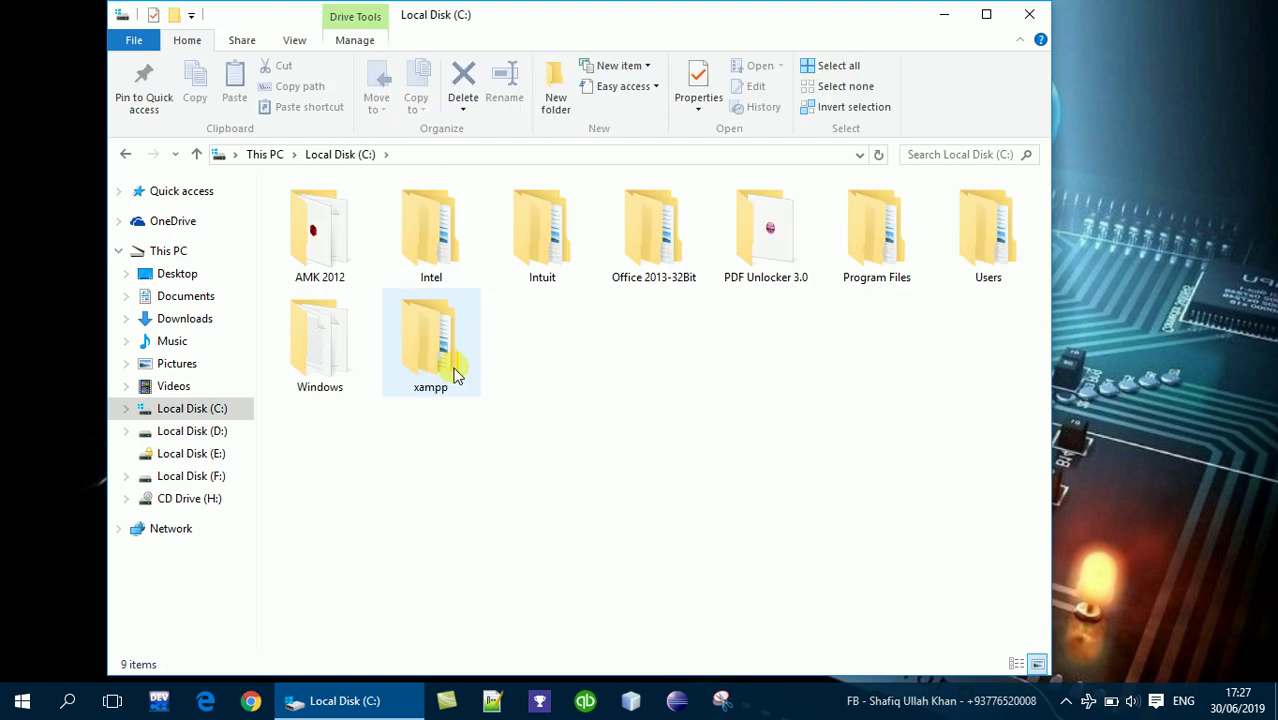
{"action": "double_click", "coordinate": [836, 270]}
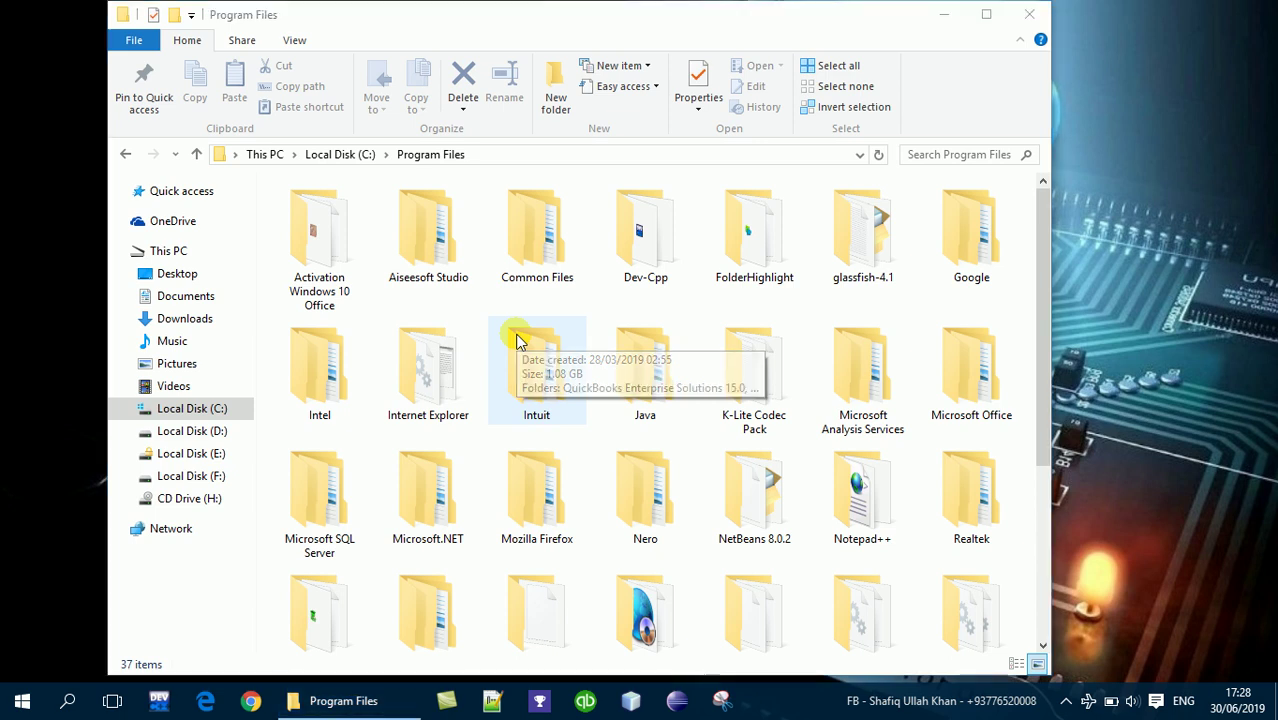
Step: Launch Command Prompt and reposition its window over the Program Files folder
{"action": "key", "text": "super"}
{"action": "type", "text": "cmd"}
{"action": "key", "text": "Return"}
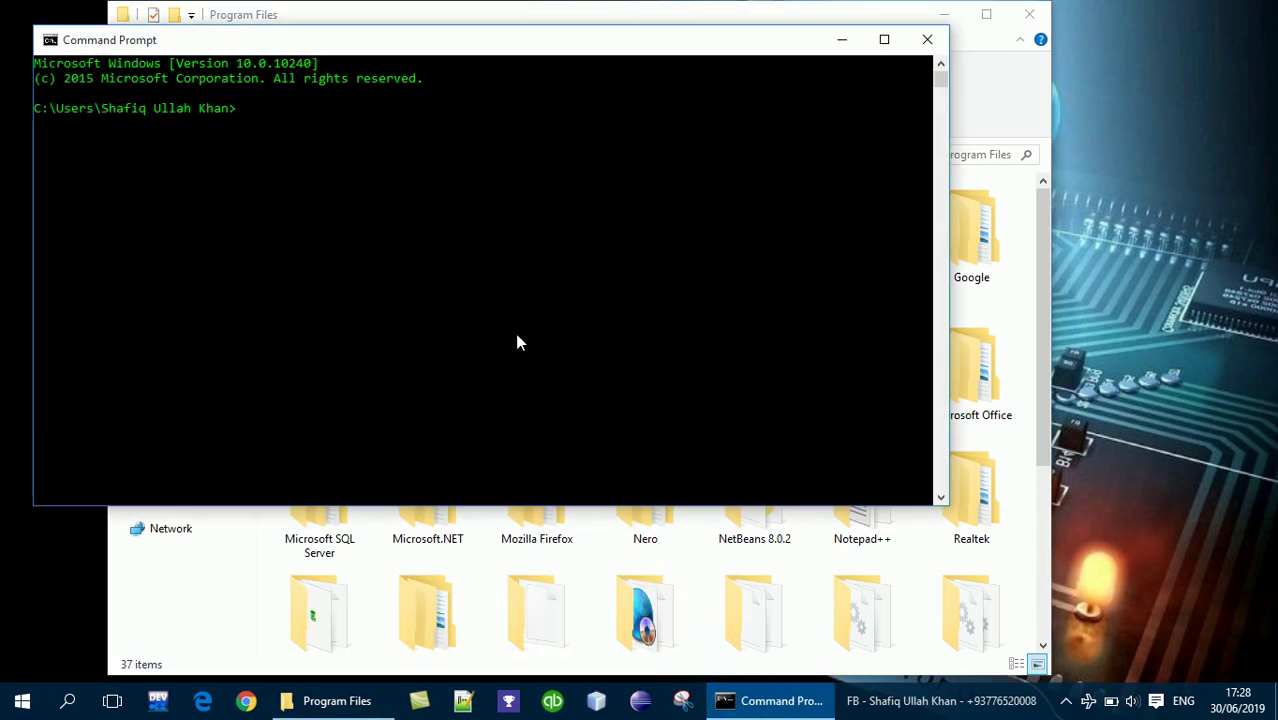
{"action": "left_click_drag", "start_coordinate": [410, 54], "coordinate": [544, 100]}
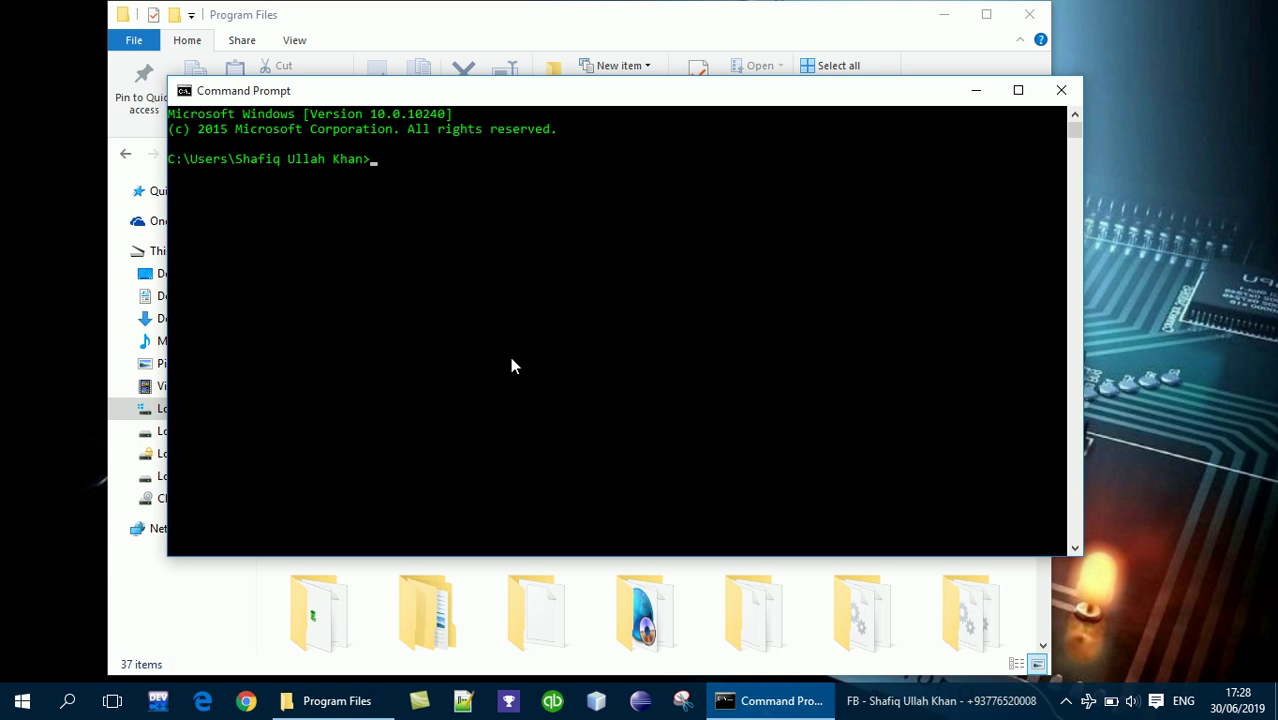
Step: Launch Word from Command Prompt with the command "start winword"
{"action": "type", "text": "Start"}
{"action": "key", "text": "BackSpace"}
{"action": "key", "text": "BackSpace"}
{"action": "type", "text": "rt winword"}
{"action": "key", "text": "Return"}
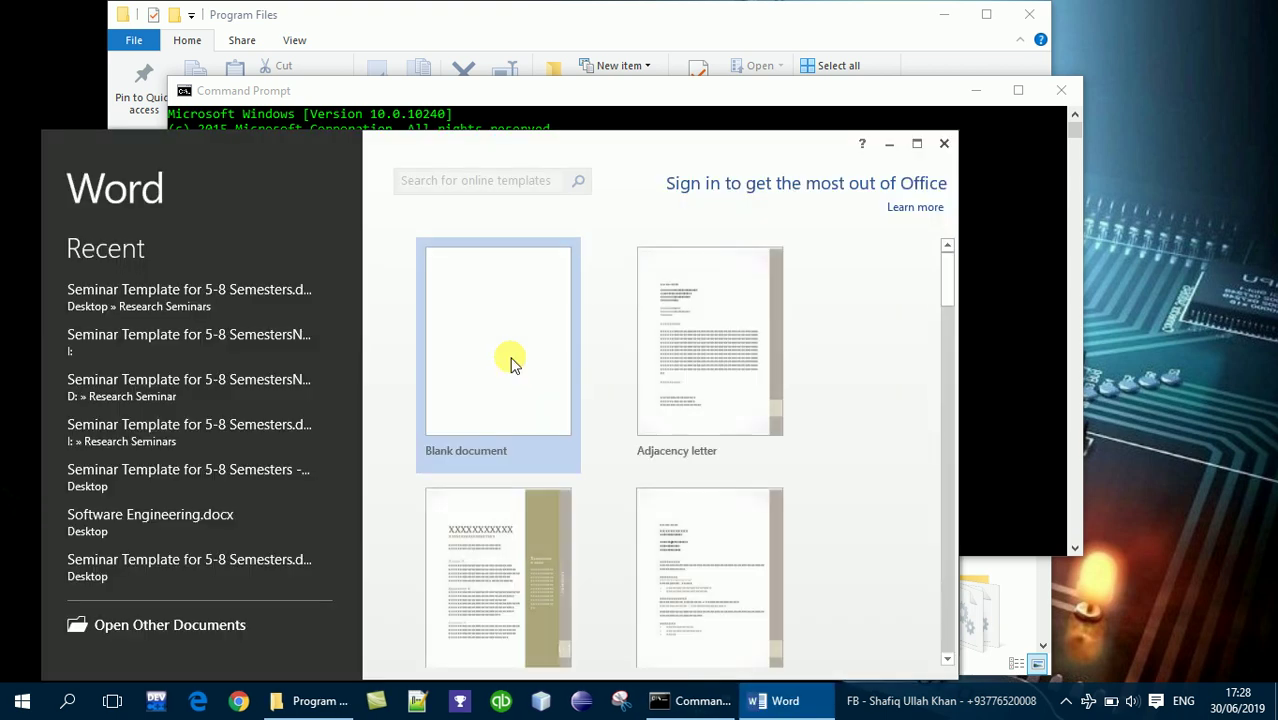
Step: Close the Word, Command Prompt and Program Files windows
{"action": "left_click", "coordinate": [943, 144]}
{"action": "left_click", "coordinate": [1064, 92]}
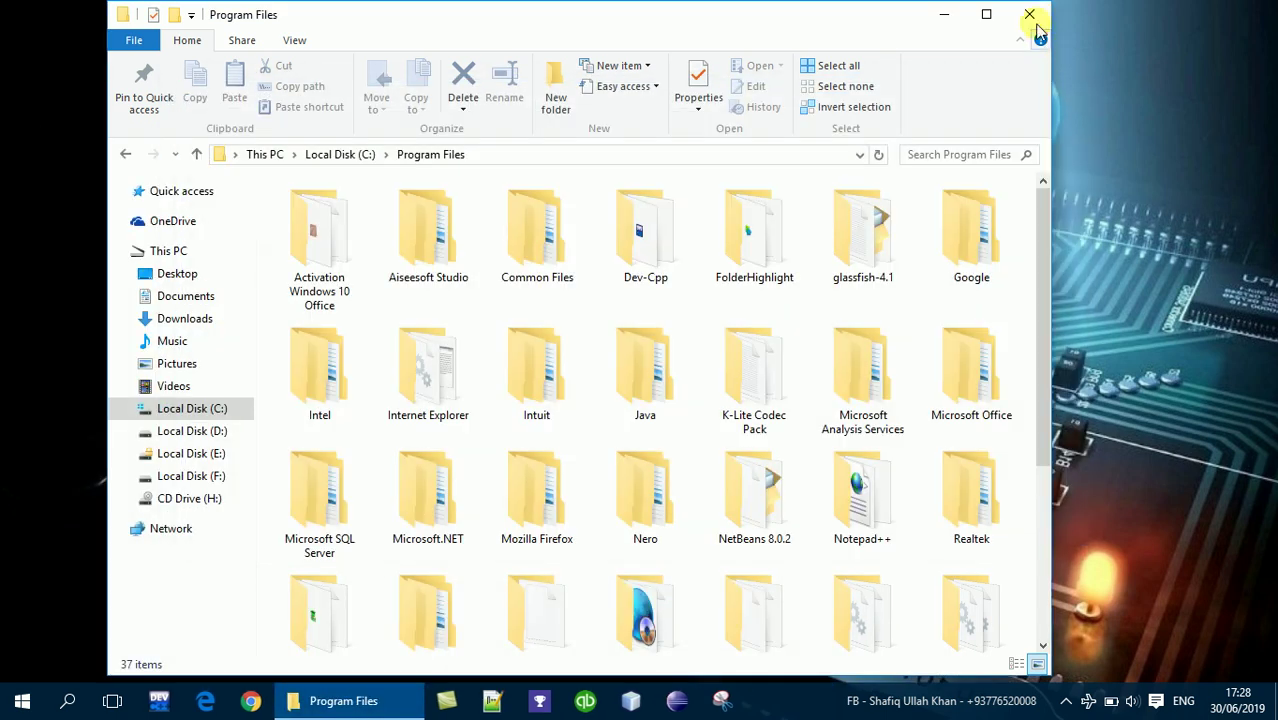
{"action": "left_click", "coordinate": [1029, 14]}
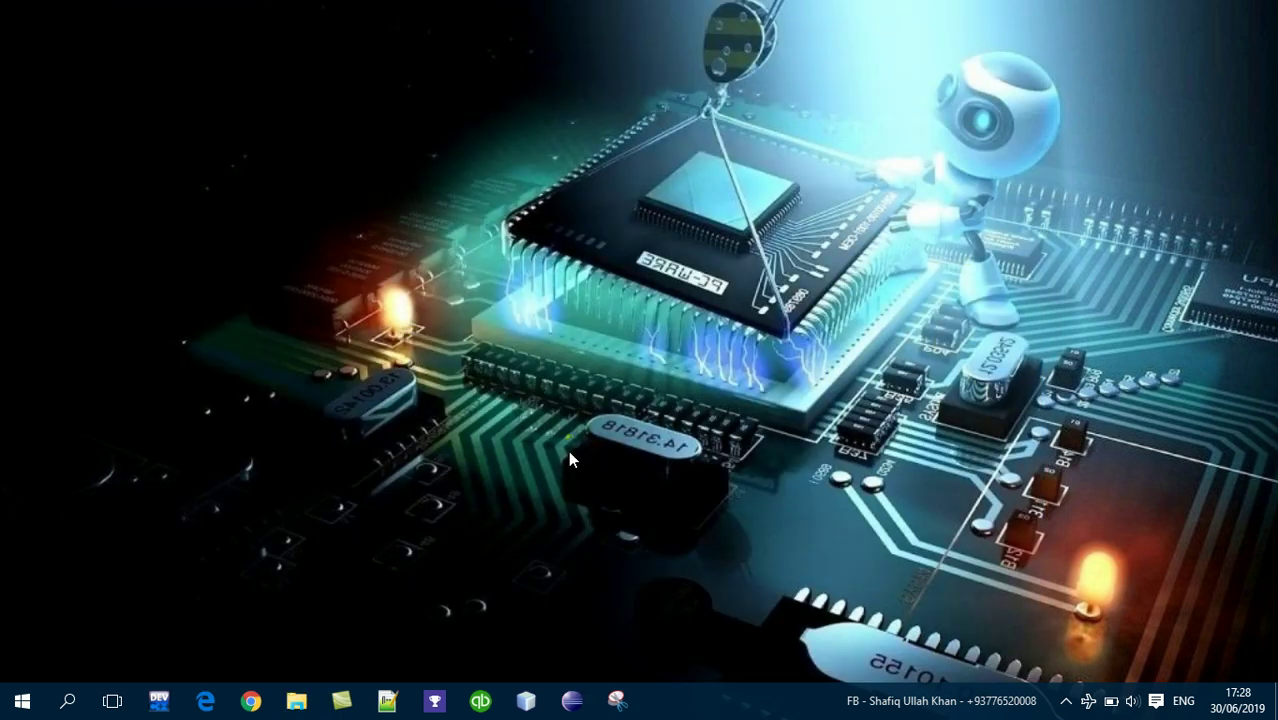
Step: Search Windows for "w" and dismiss the search
{"action": "key", "text": "super"}
{"action": "type", "text": "w"}
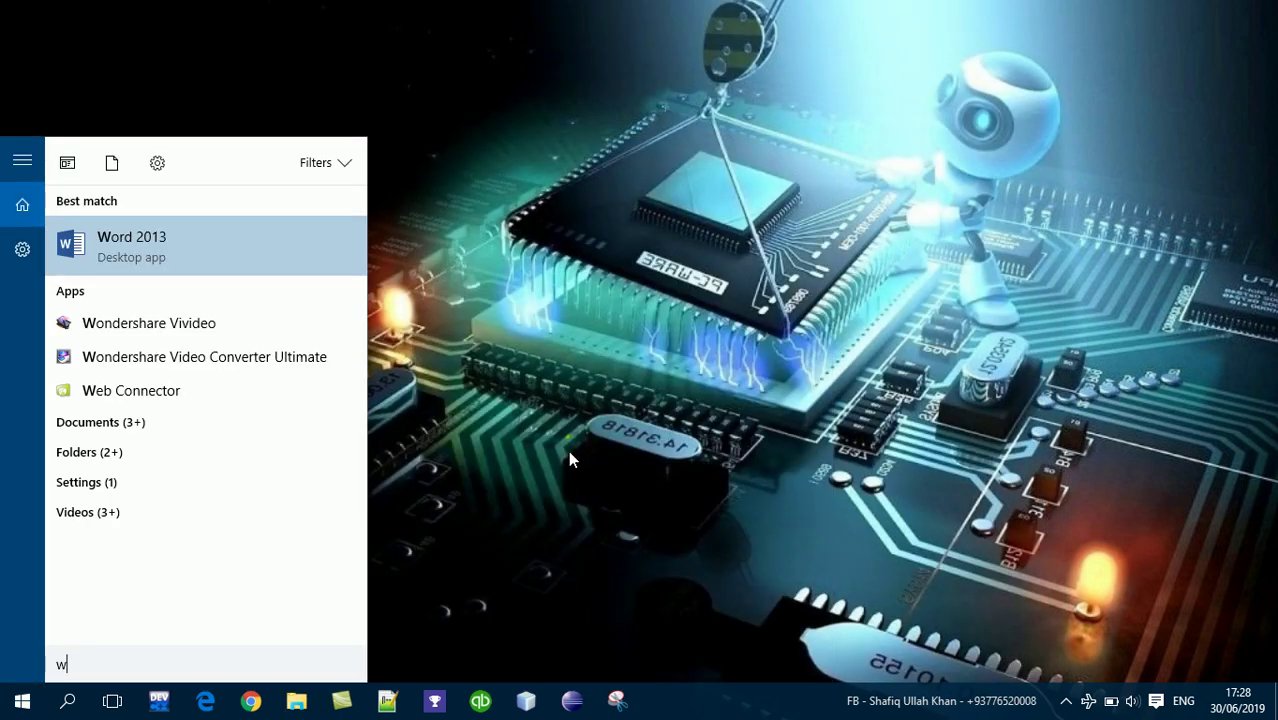
{"action": "key", "text": "Escape"}
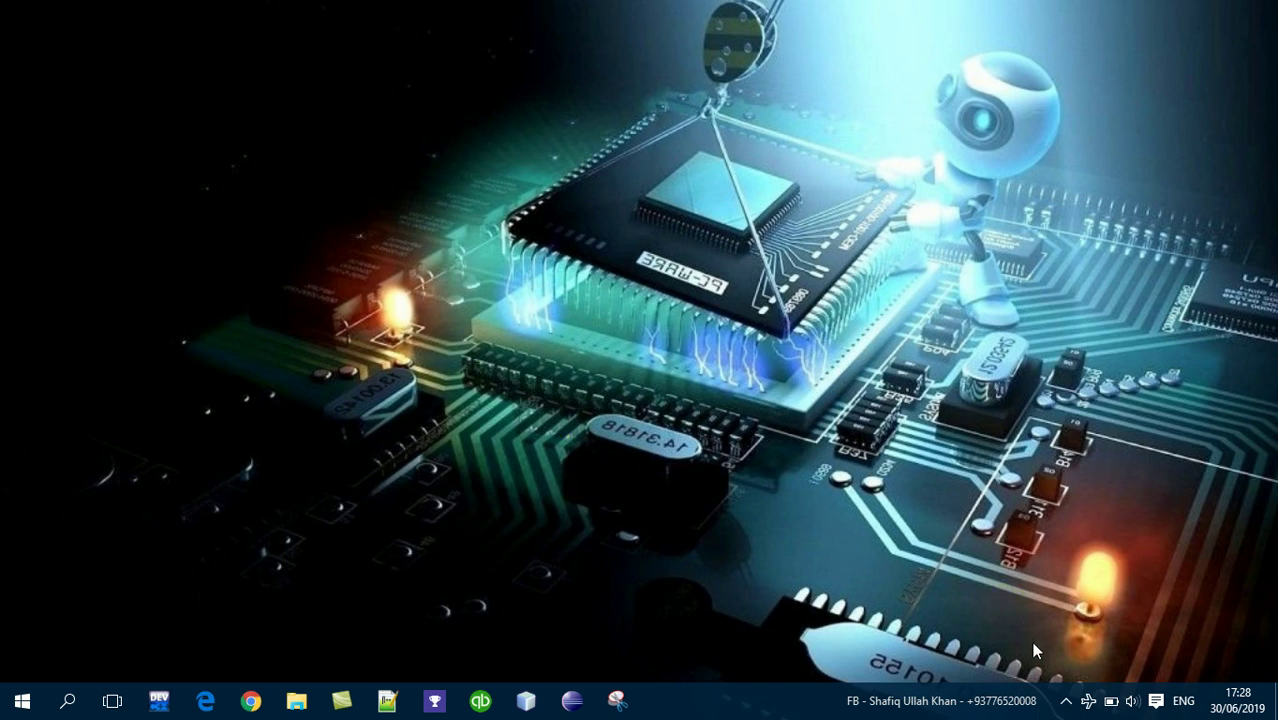
{"action": "left_click", "coordinate": [1066, 701]}
{"action": "left_click", "coordinate": [777, 700]}
{"action": "right_click", "coordinate": [777, 700]}
{"action": "left_click", "coordinate": [795, 677]}
{"action": "left_click", "coordinate": [183, 196]}
{"action": "left_click", "coordinate": [318, 164]}
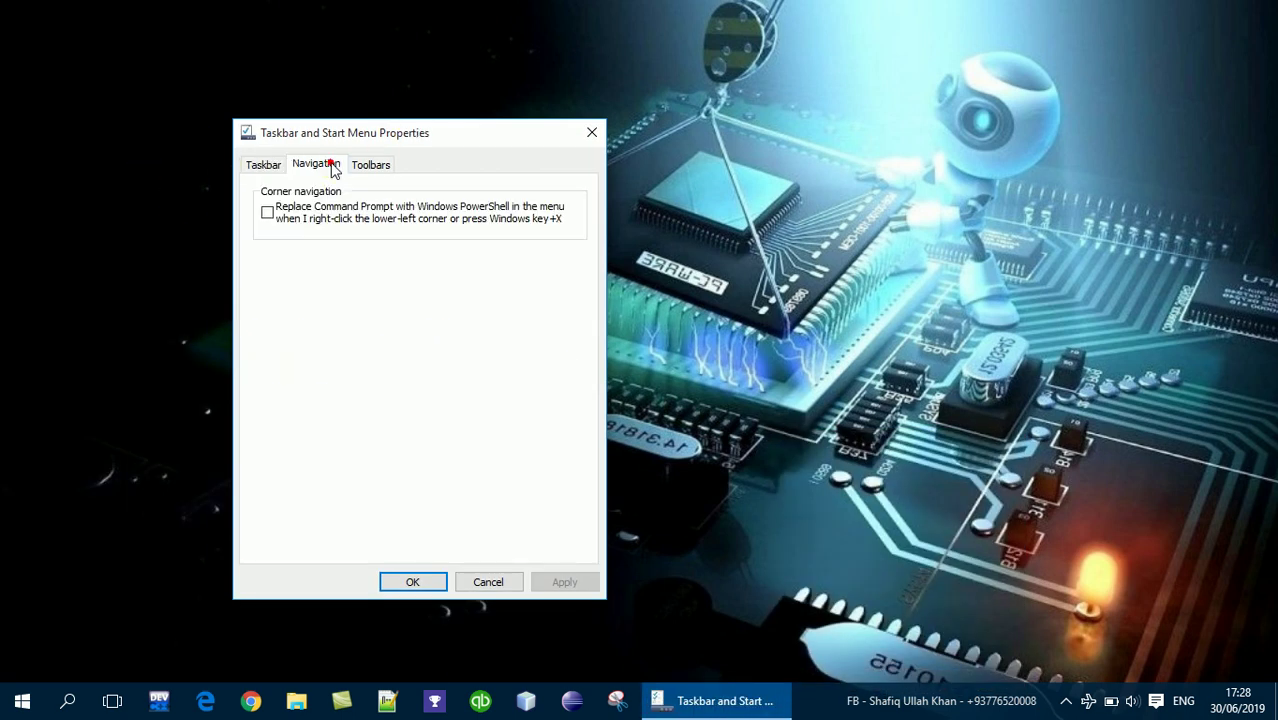
{"action": "left_click", "coordinate": [295, 214]}
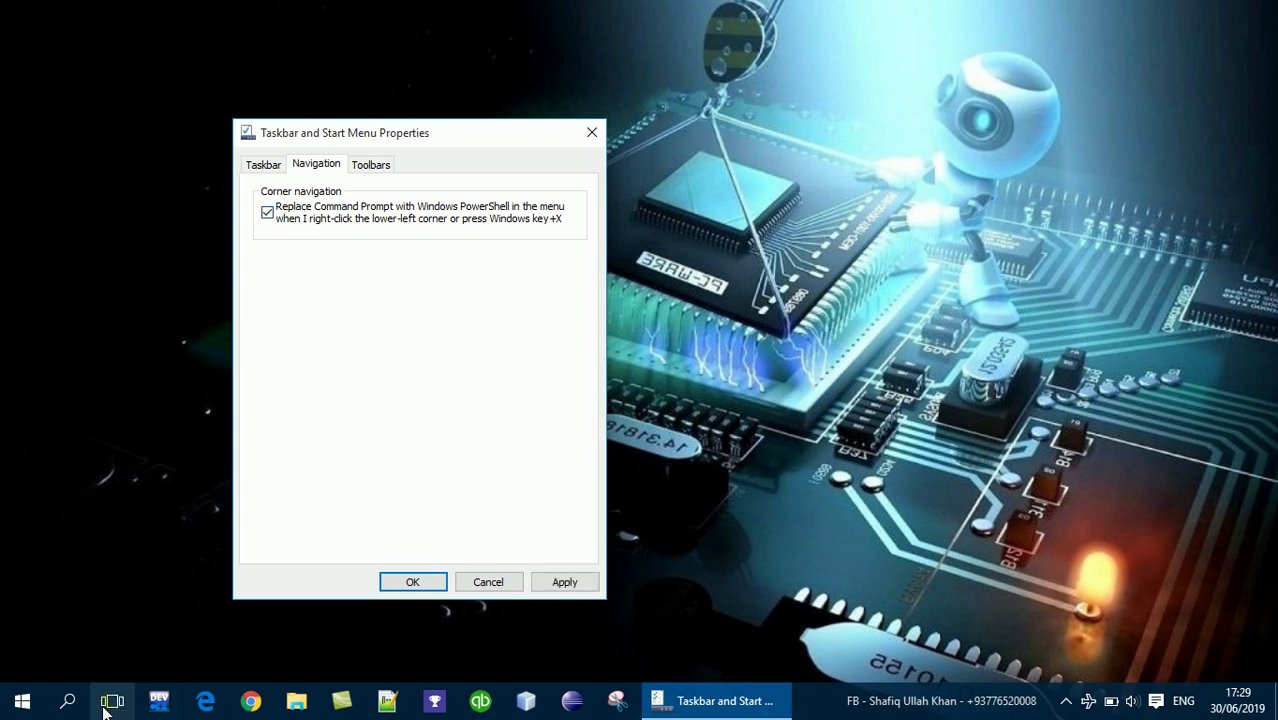
{"action": "left_click", "coordinate": [478, 583]}
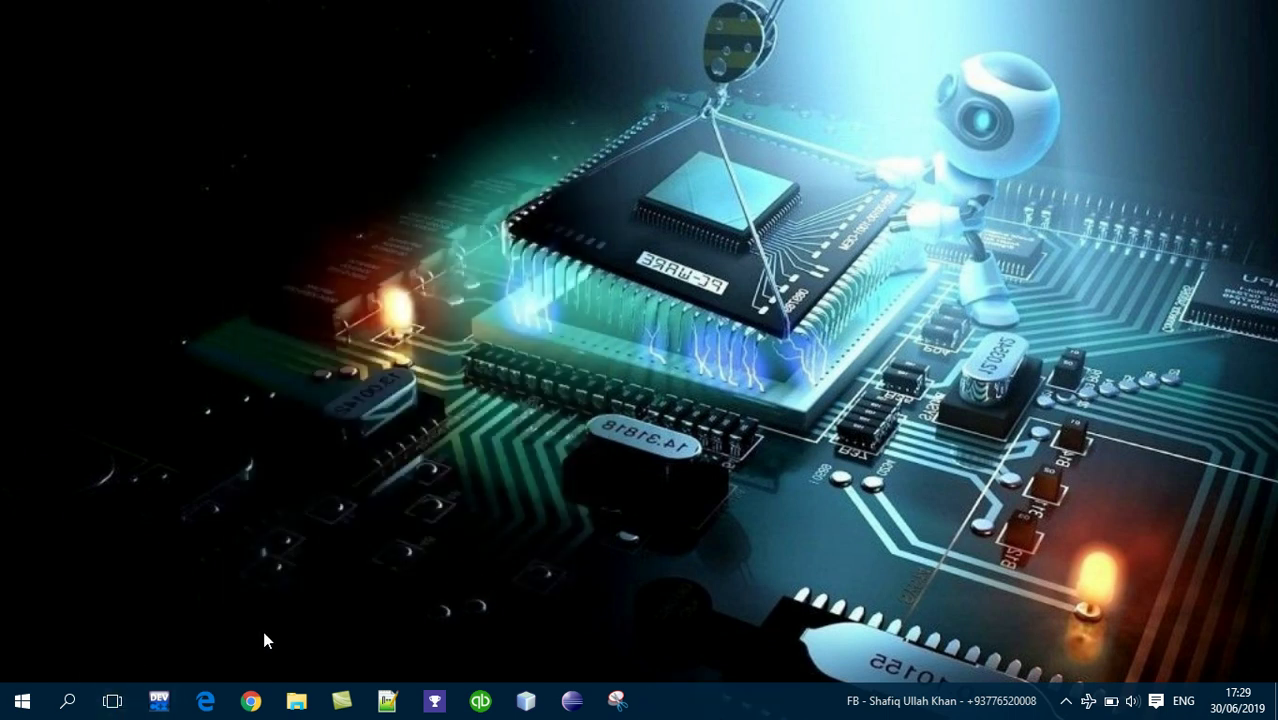
Step: Check the Start button's shortcut list, and enable replacing Command Prompt with Windows PowerShell in the taskbar properties
{"action": "right_click", "coordinate": [22, 701]}
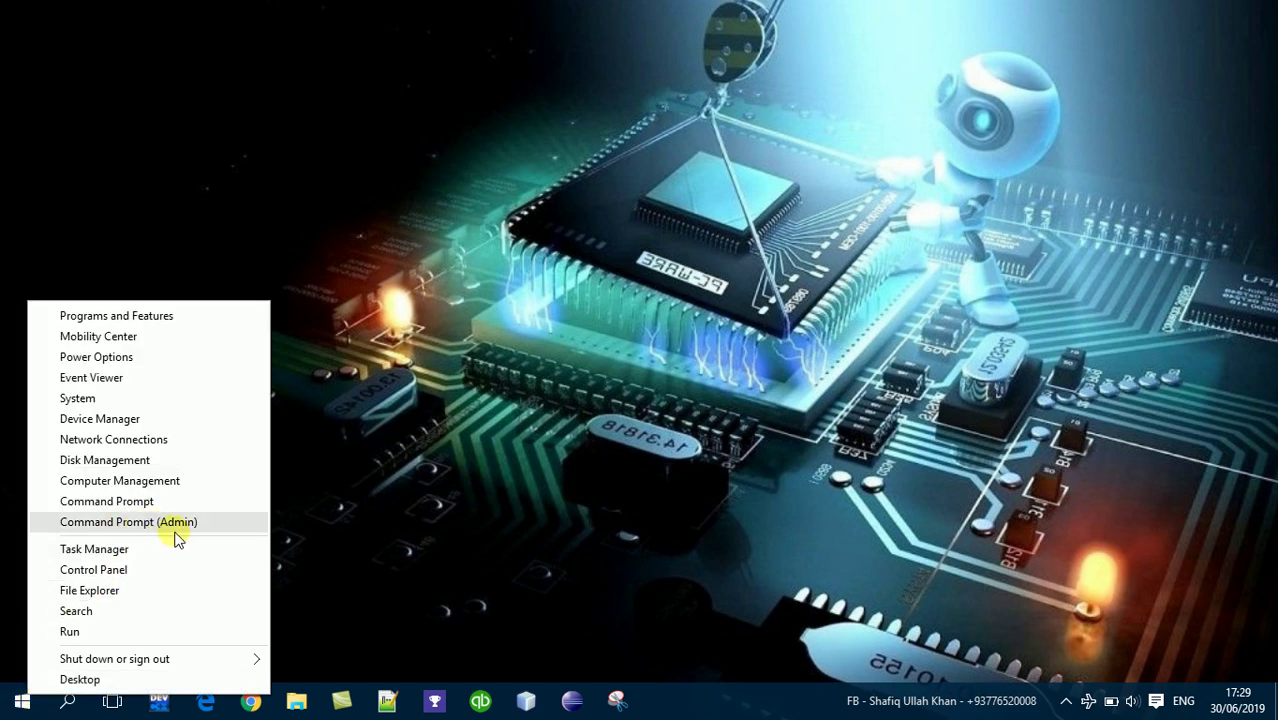
{"action": "right_click", "coordinate": [668, 698]}
{"action": "left_click", "coordinate": [706, 684]}
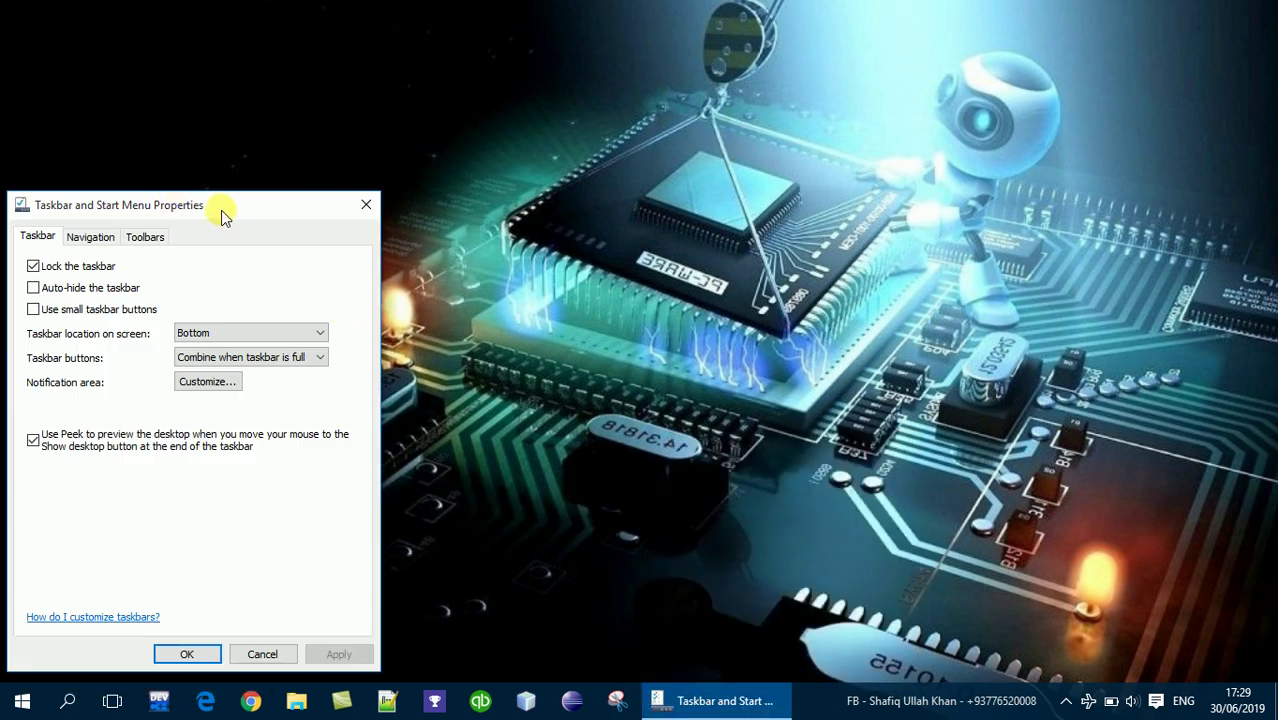
{"action": "left_click_drag", "start_coordinate": [269, 204], "coordinate": [471, 148]}
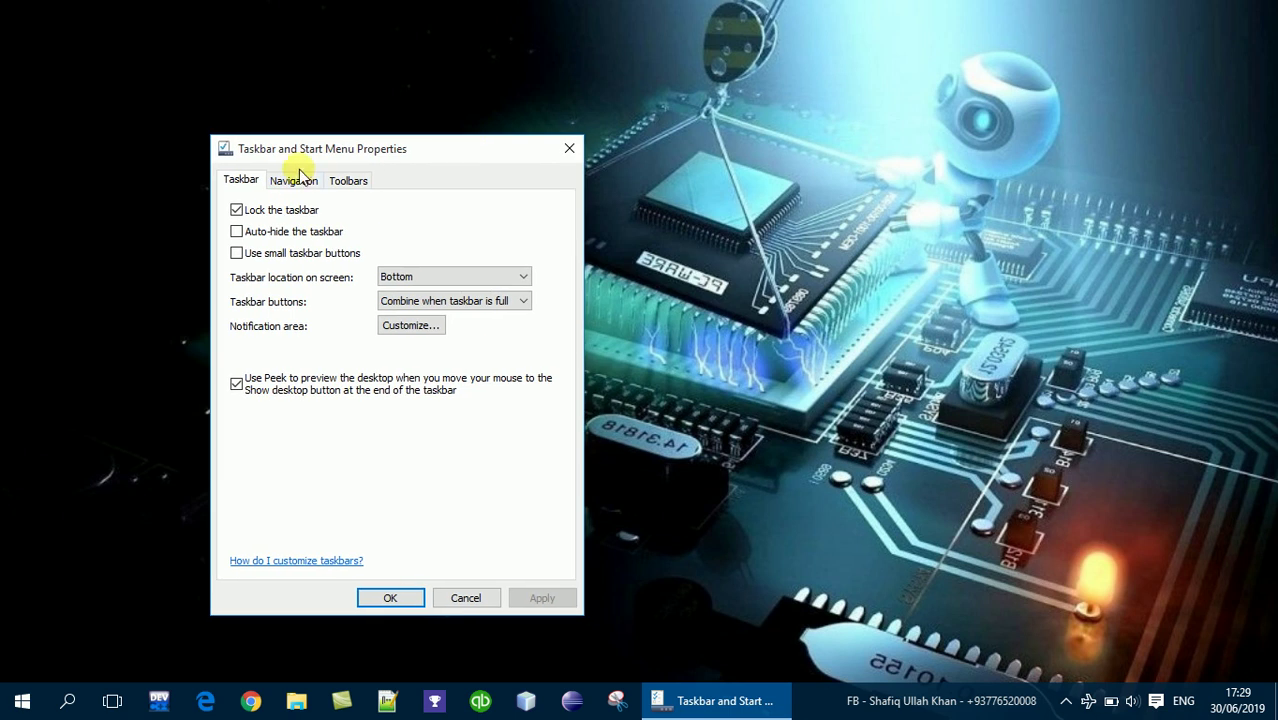
{"action": "left_click", "coordinate": [302, 182]}
{"action": "left_click", "coordinate": [294, 222]}
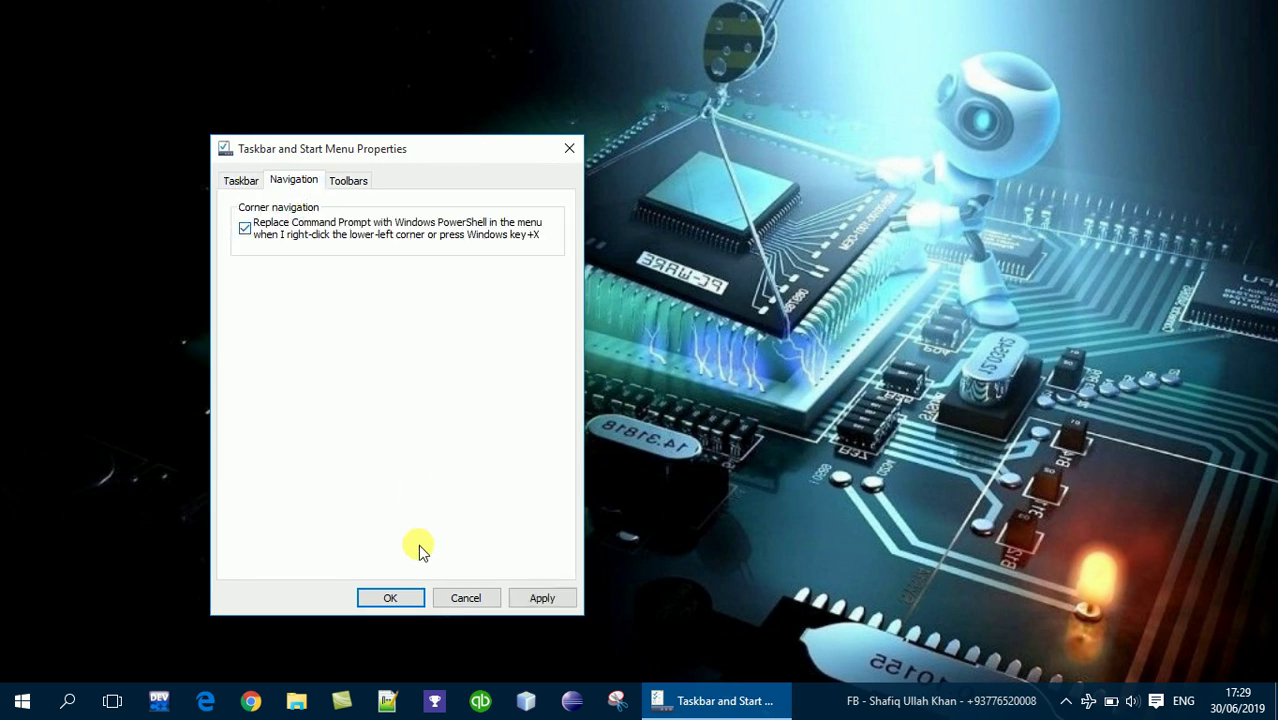
{"action": "left_click", "coordinate": [405, 603]}
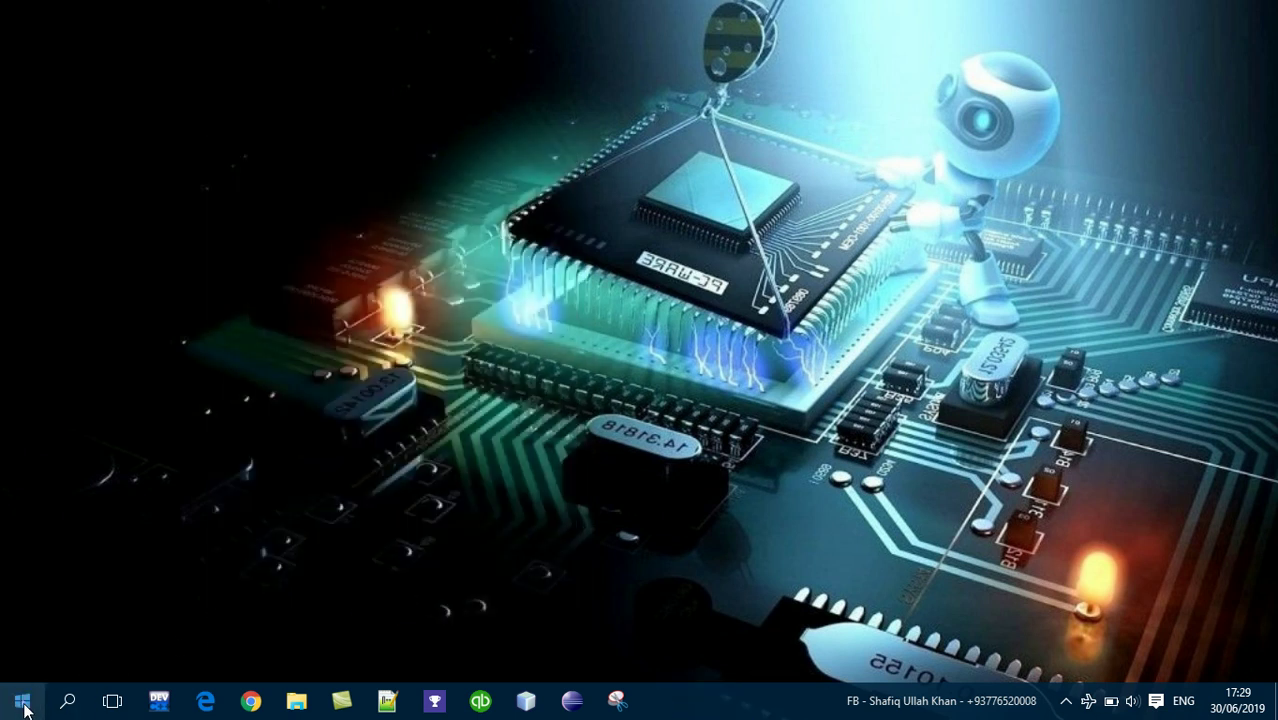
Step: Try to launch Windows PowerShell (Admin) from the Start button's shortcut list
{"action": "right_click", "coordinate": [28, 703]}
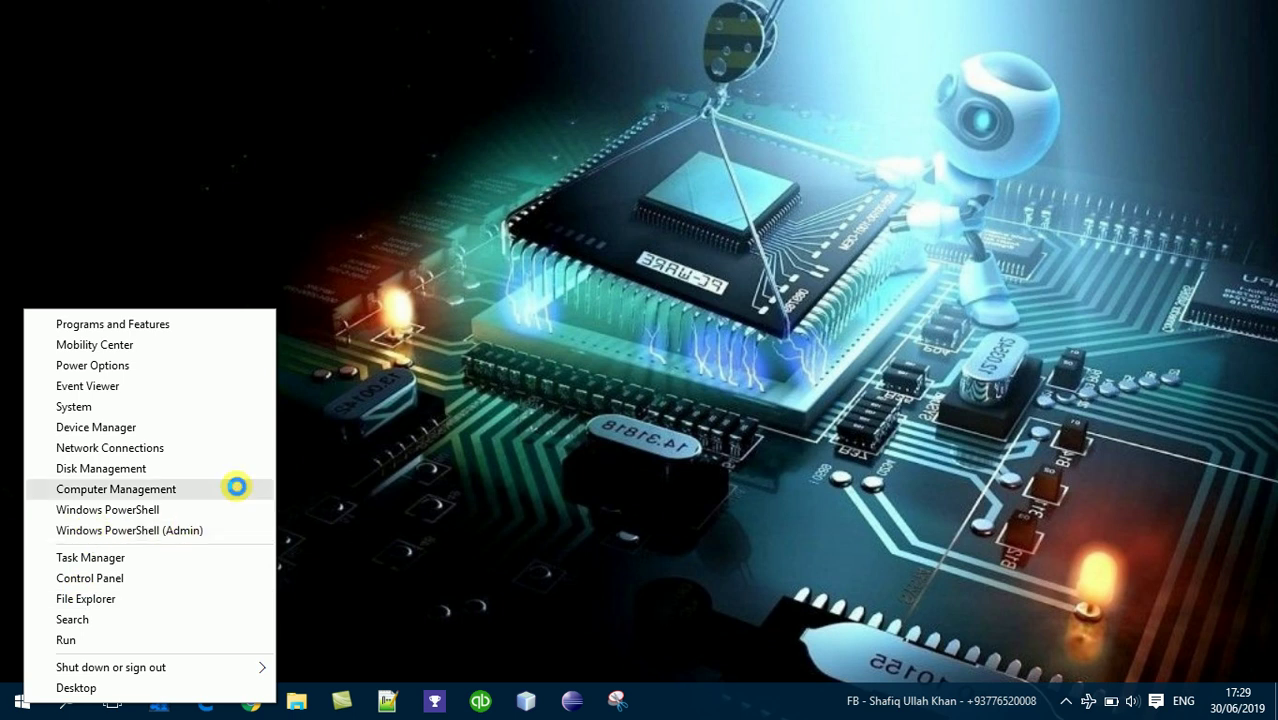
{"action": "left_click", "coordinate": [208, 528]}
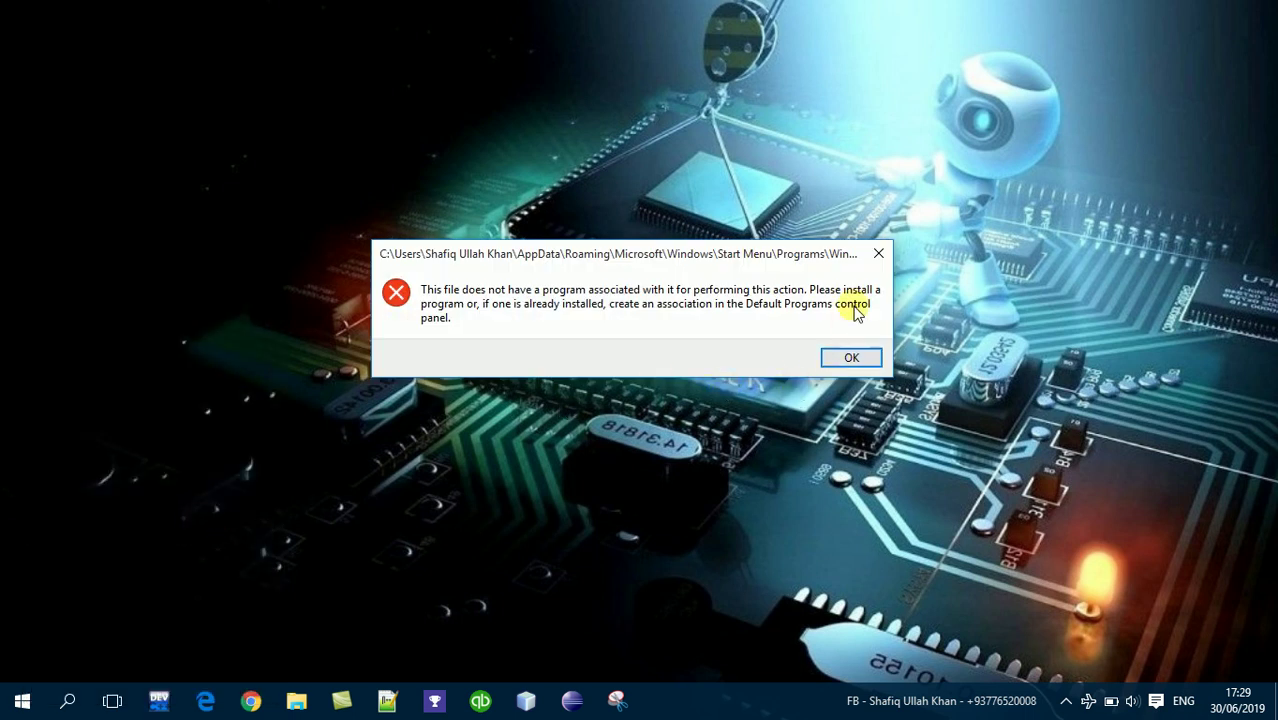
{"action": "left_click", "coordinate": [826, 360]}
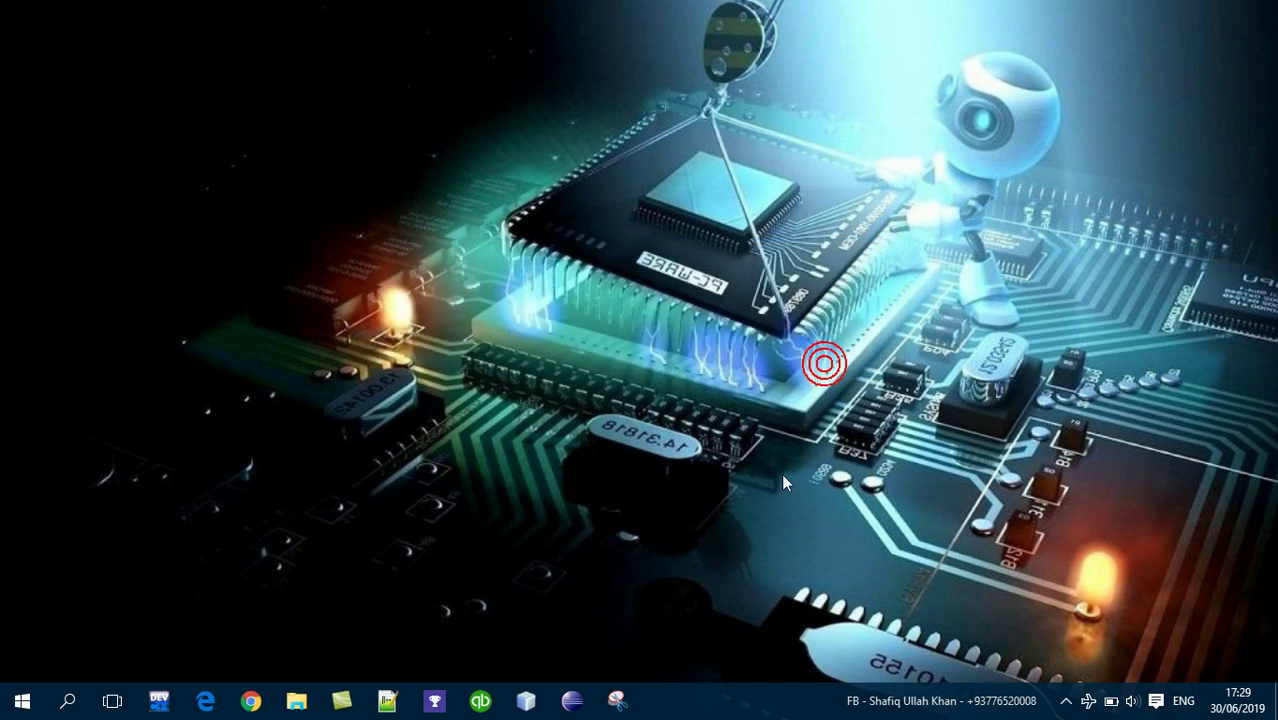
Step: Disable replacing Command Prompt with Windows PowerShell in the taskbar navigation settings and apply the change
{"action": "right_click", "coordinate": [736, 706]}
{"action": "left_click", "coordinate": [788, 688]}
{"action": "left_click", "coordinate": [88, 236]}
{"action": "left_click", "coordinate": [41, 284]}
{"action": "left_click", "coordinate": [338, 654]}
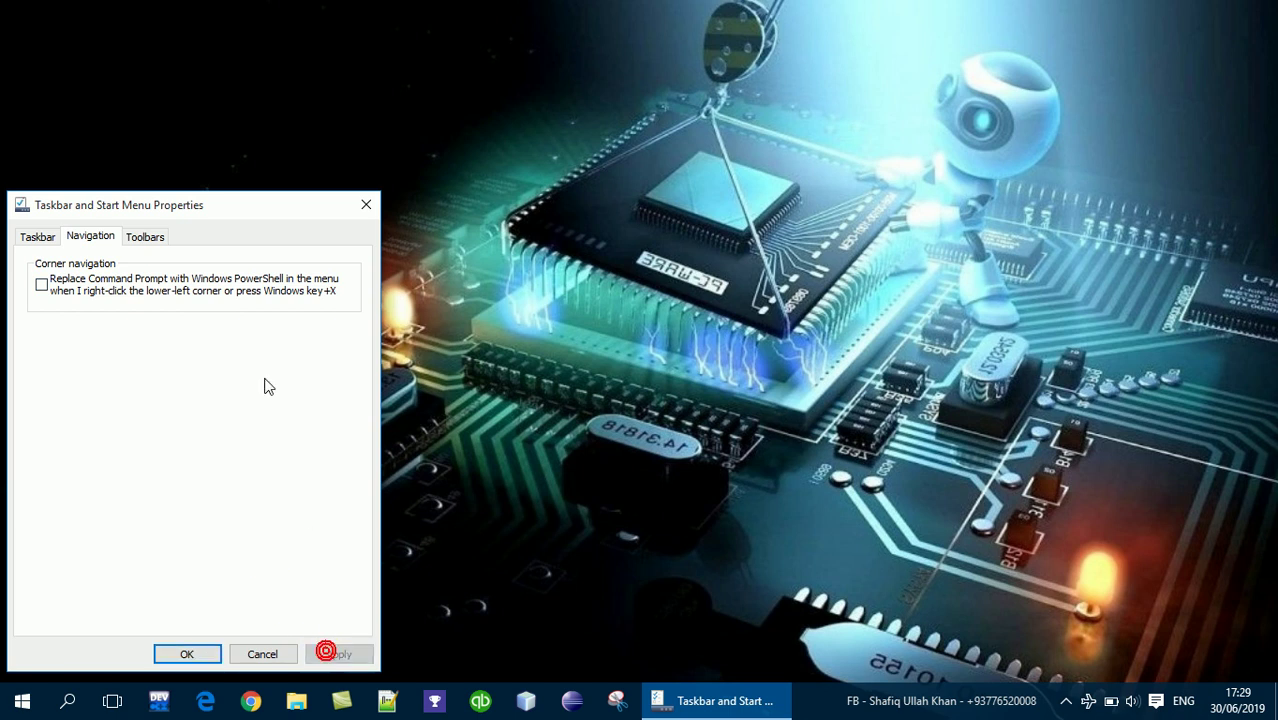
Step: Add the Address toolbar to the taskbar through the taskbar properties and apply the change
{"action": "left_click_drag", "start_coordinate": [204, 206], "coordinate": [740, 137]}
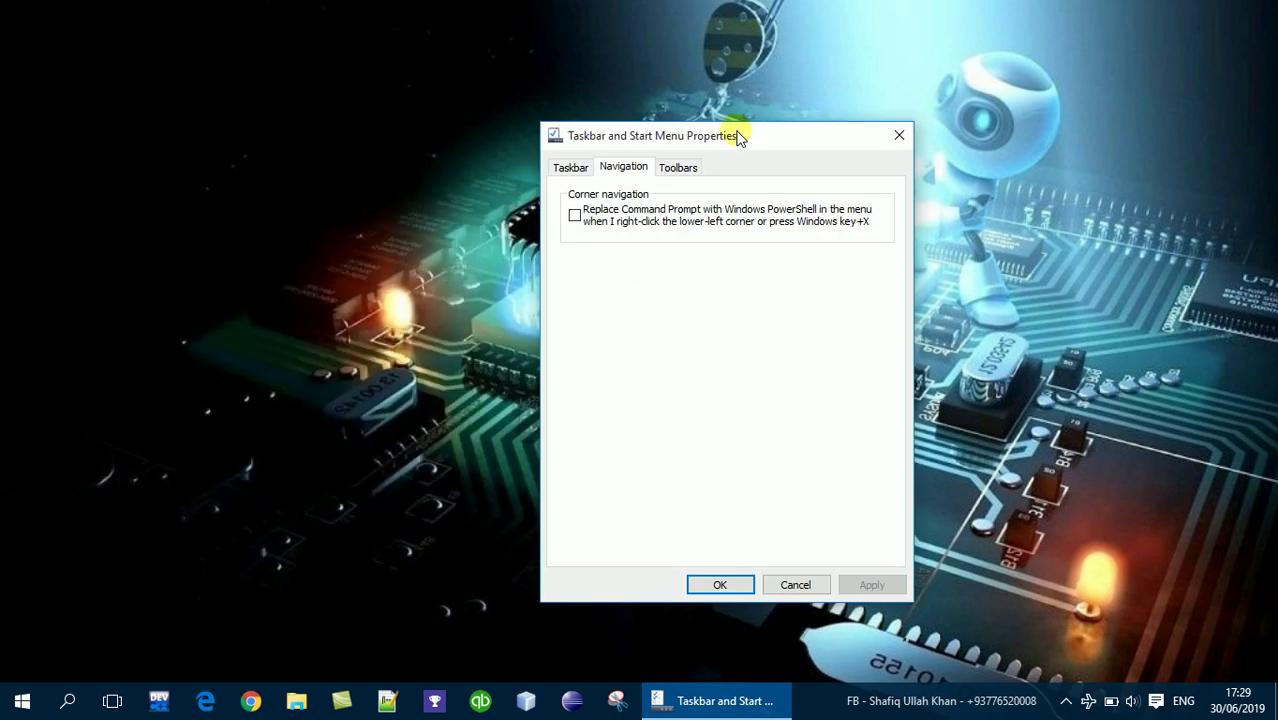
{"action": "left_click", "coordinate": [678, 168]}
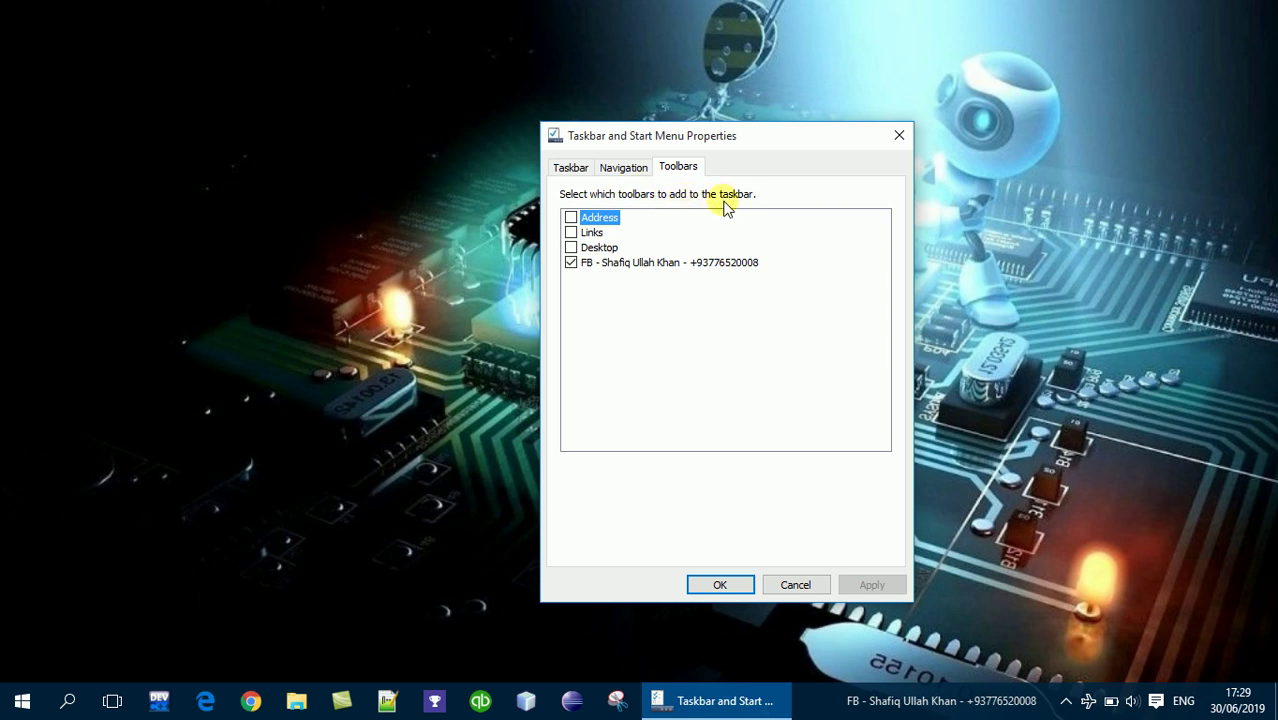
{"action": "left_click", "coordinate": [570, 217]}
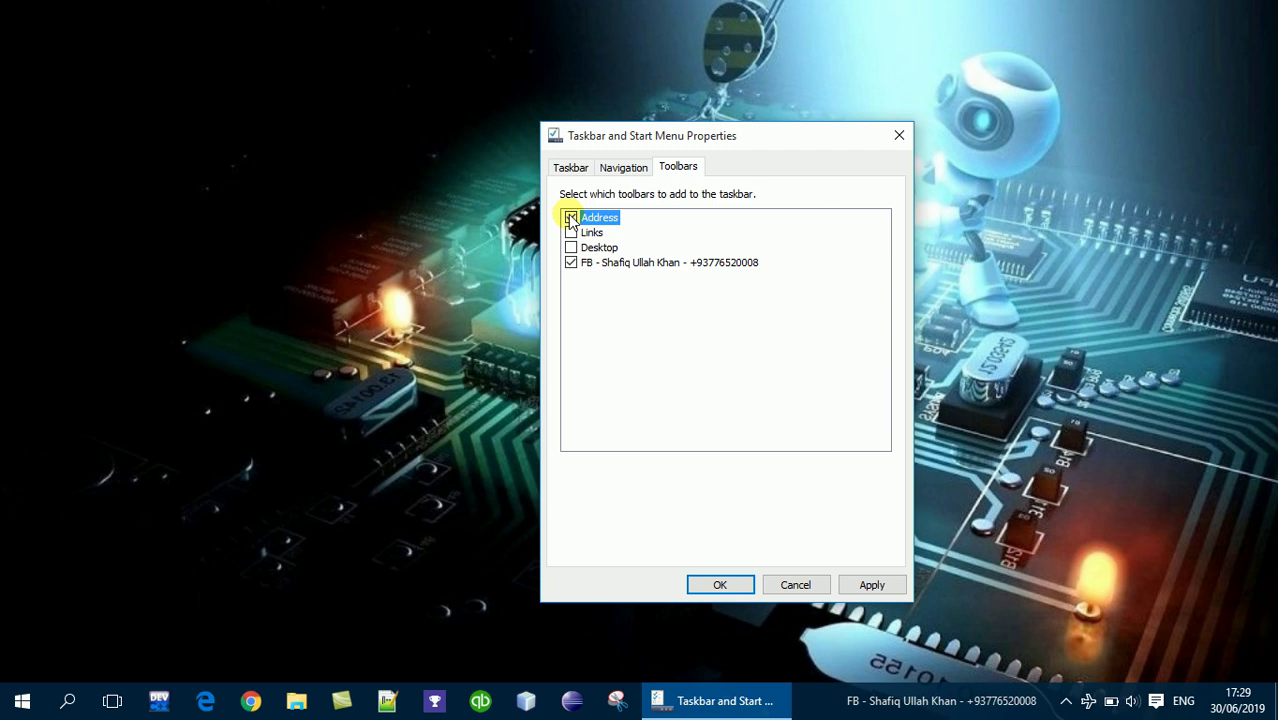
{"action": "left_click", "coordinate": [866, 588]}
Step: Open Control Panel by entering "control panel" in the taskbar's Address toolbar
{"action": "left_click", "coordinate": [916, 700]}
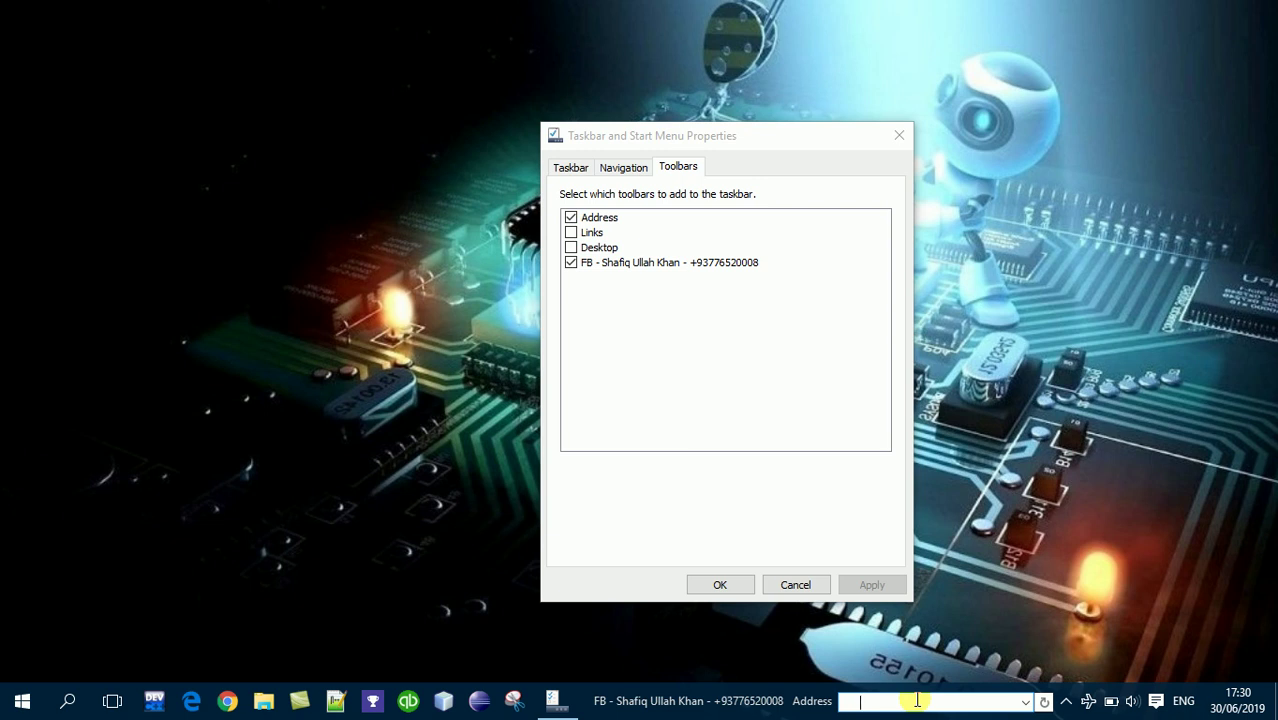
{"action": "type", "text": "cotnrol"}
{"action": "key", "text": "BackSpace"}
{"action": "key", "text": "BackSpace"}
{"action": "key", "text": "BackSpace"}
{"action": "key", "text": "BackSpace"}
{"action": "type", "text": "ontorl"}
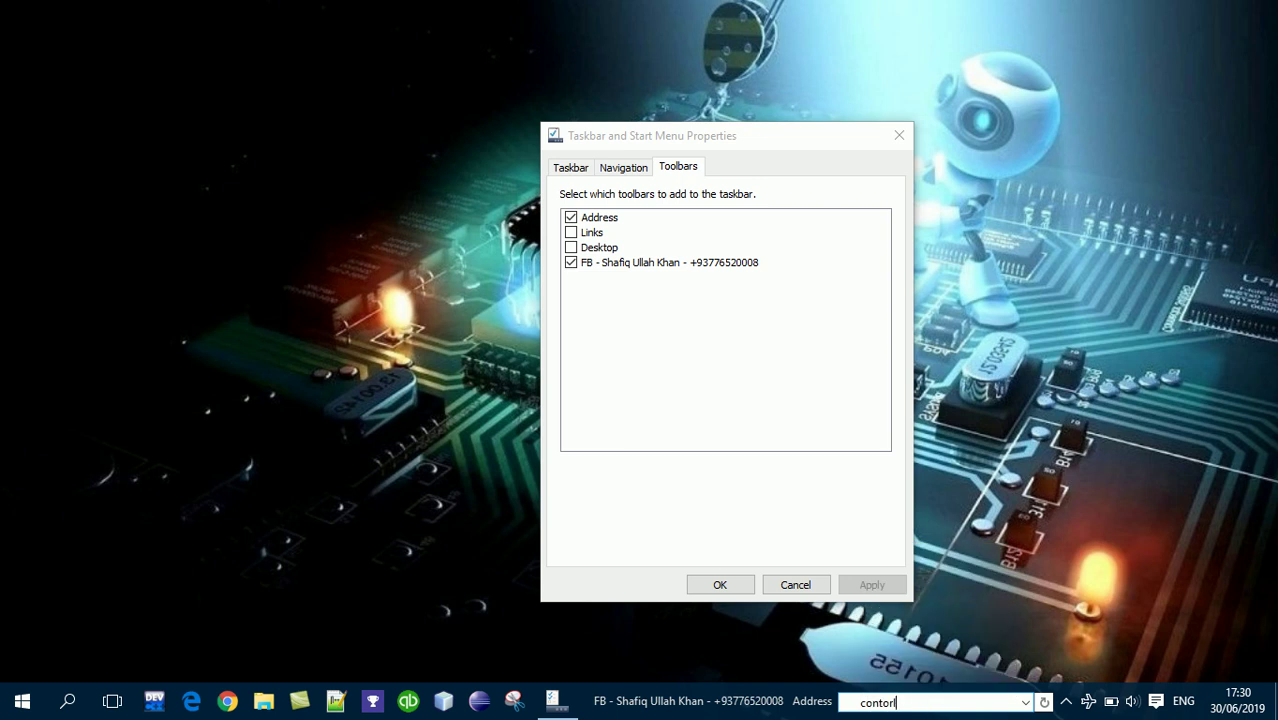
{"action": "key", "text": "BackSpace"}
{"action": "type", "text": "rol ao"}
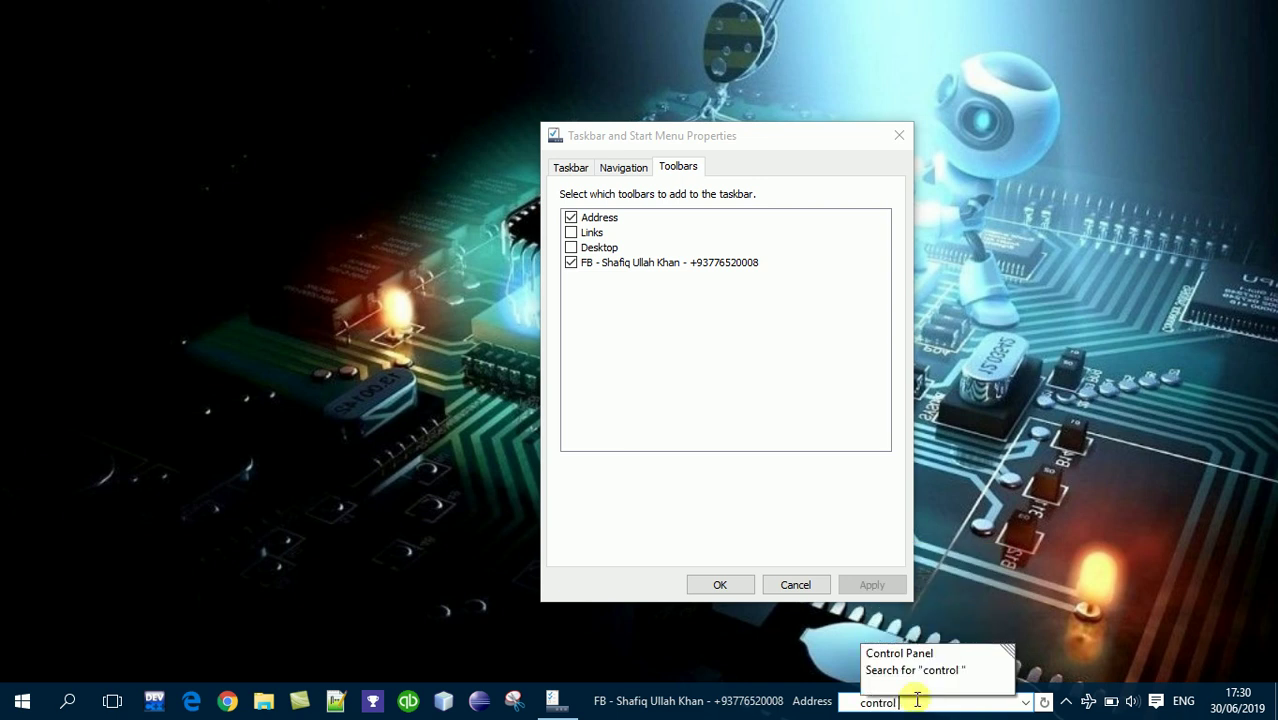
{"action": "key", "text": "BackSpace"}
{"action": "key", "text": "BackSpace"}
{"action": "type", "text": "panel"}
{"action": "key", "text": "Return"}
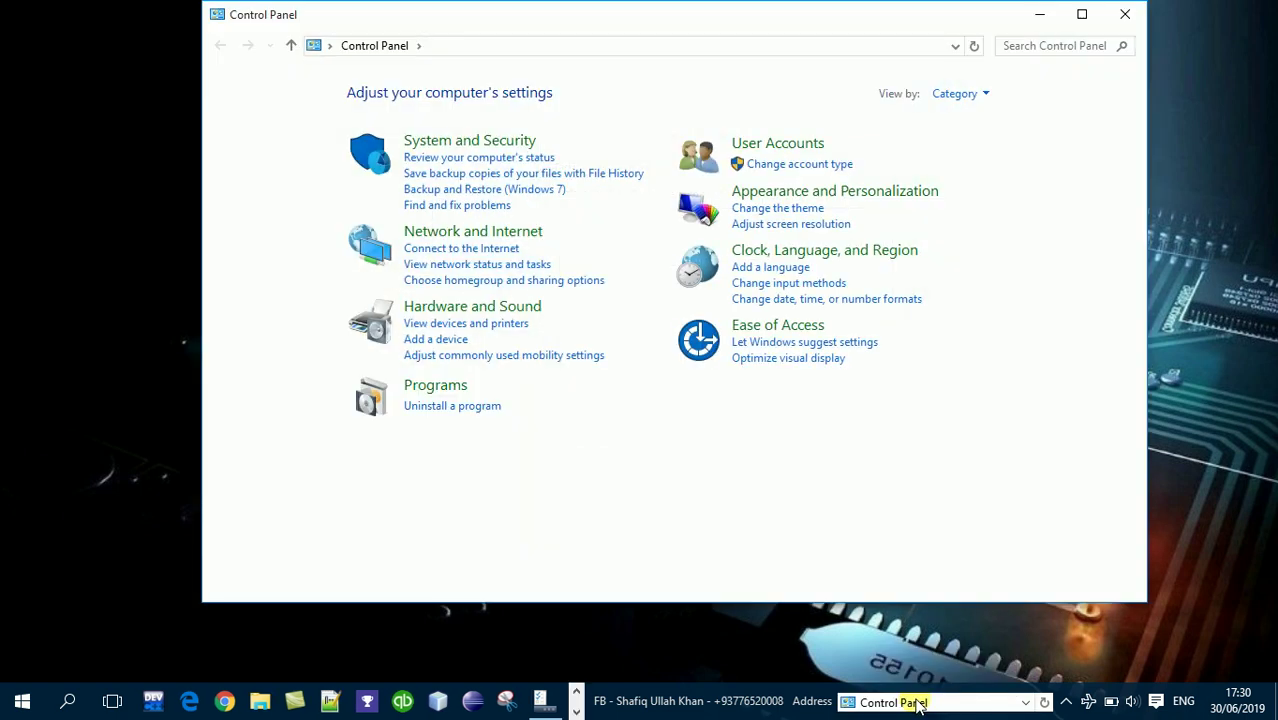
Step: Switch the Control Panel view to large icons, and close the window
{"action": "left_click", "coordinate": [956, 94]}
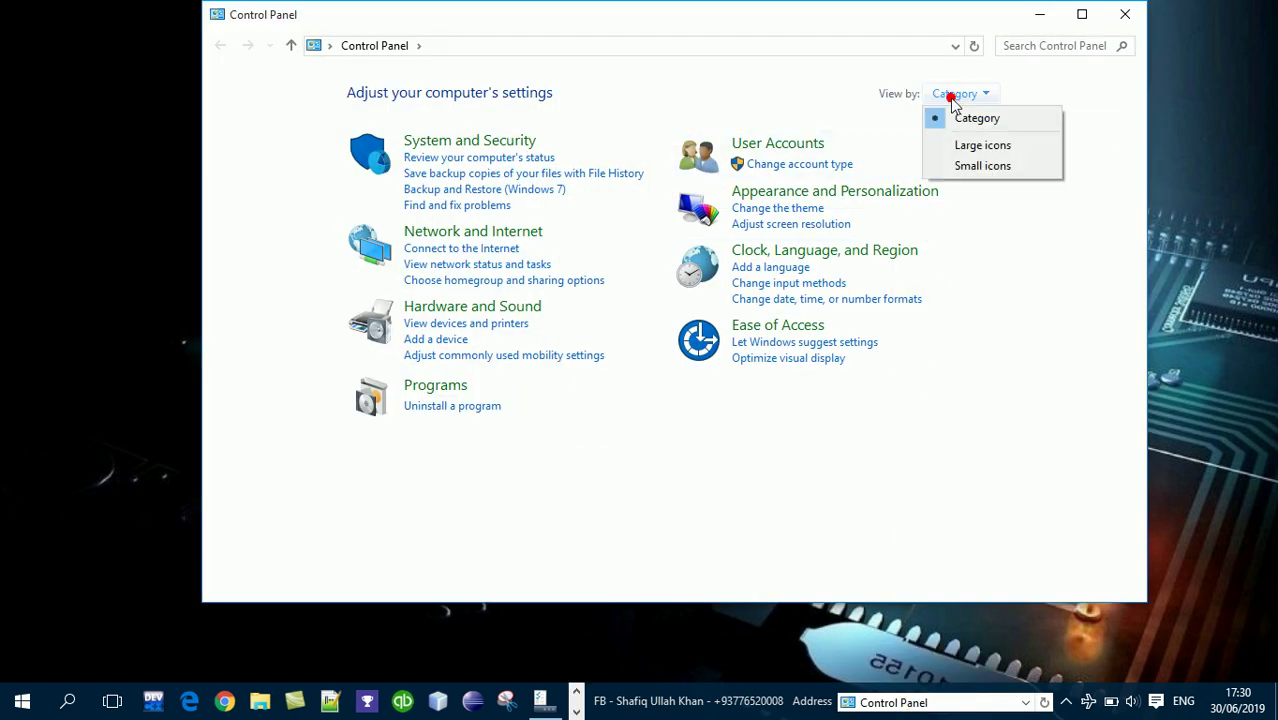
{"action": "left_click", "coordinate": [962, 145]}
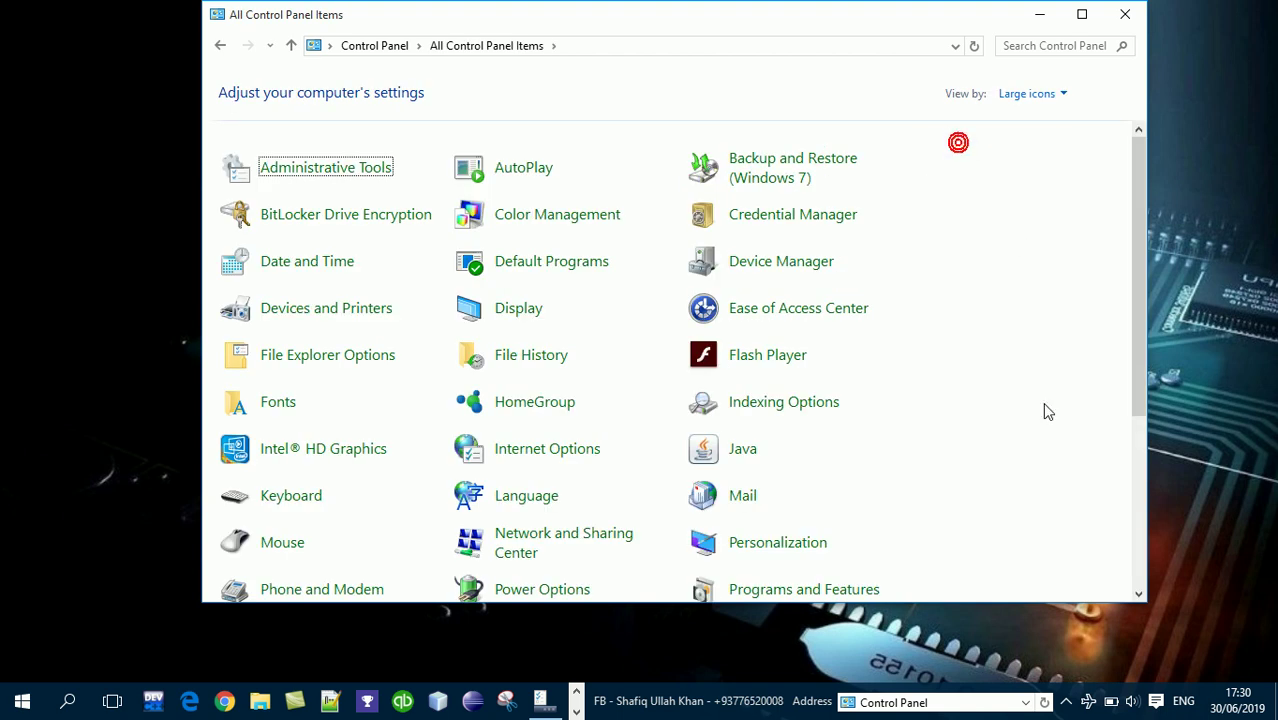
{"action": "left_click", "coordinate": [1126, 15]}
Step: Try to launch Access by entering "Access" in the taskbar's Address toolbar, and dismiss the app chooser
{"action": "left_click", "coordinate": [926, 703]}
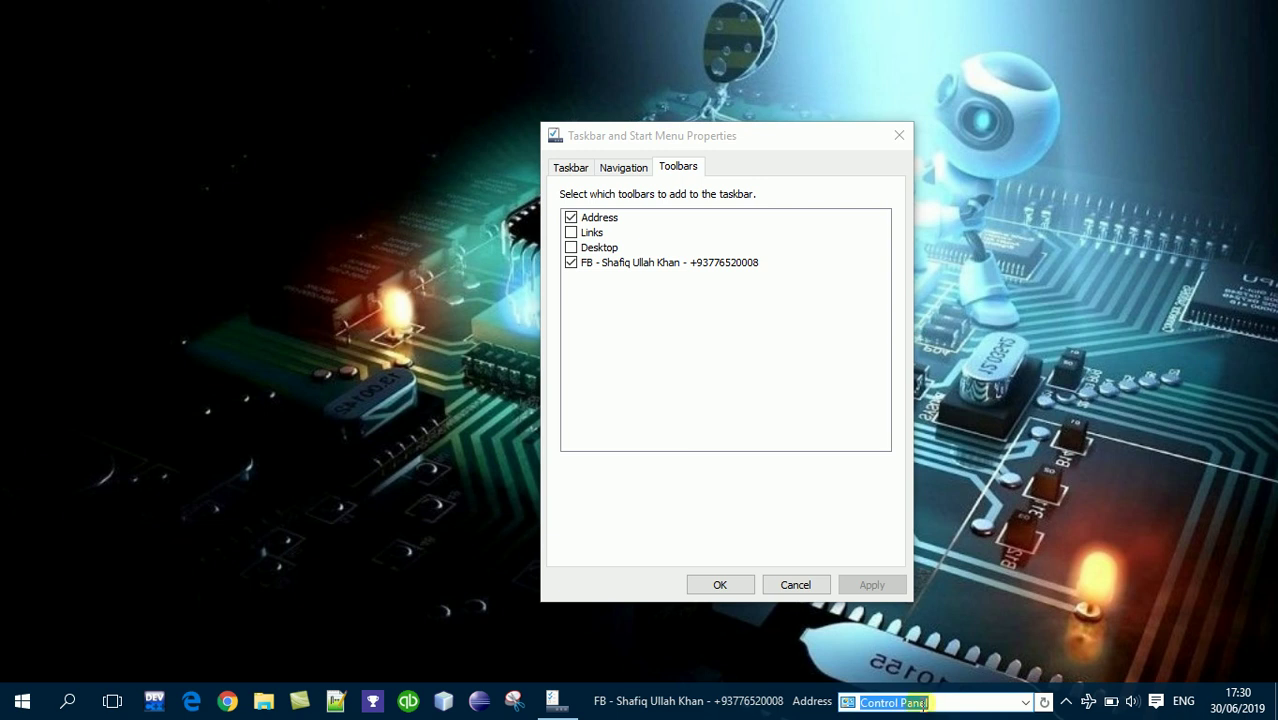
{"action": "type", "text": "Access"}
{"action": "key", "text": "Return"}
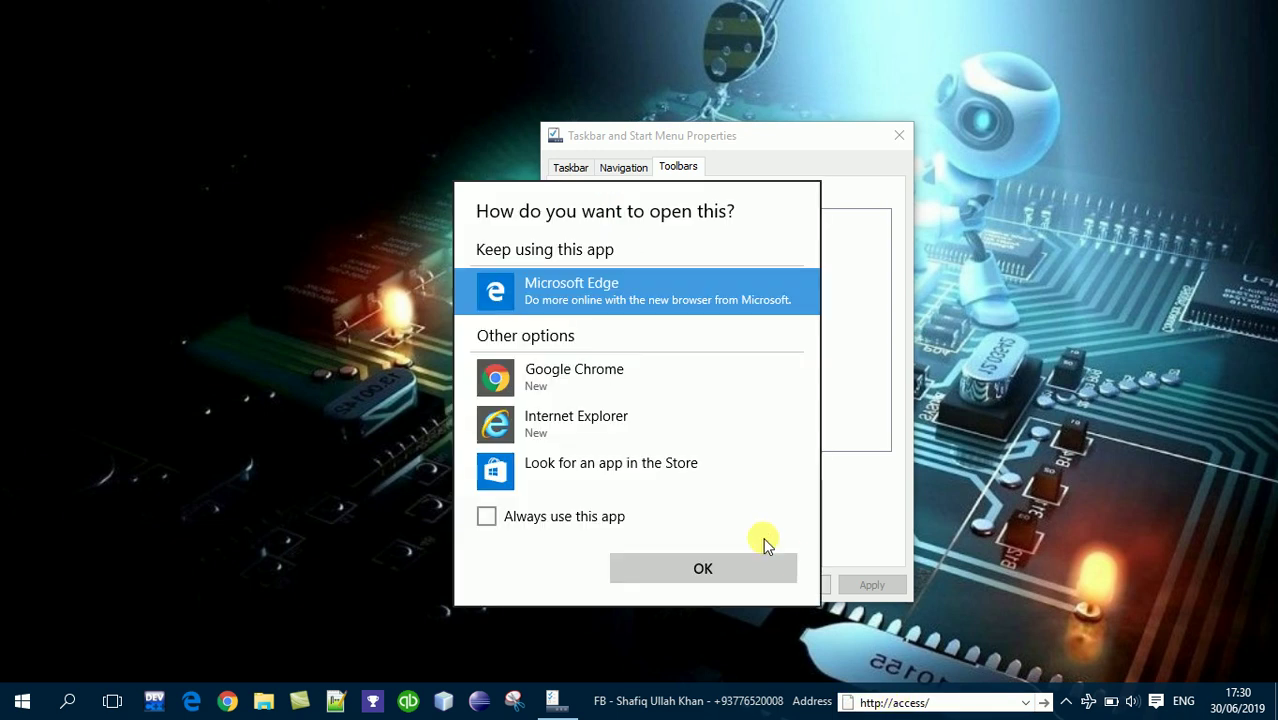
{"action": "left_click", "coordinate": [845, 538]}
Step: Launch Word by entering "winword" in the taskbar's Address toolbar, and close it again
{"action": "left_click", "coordinate": [895, 703]}
{"action": "left_click", "coordinate": [896, 703]}
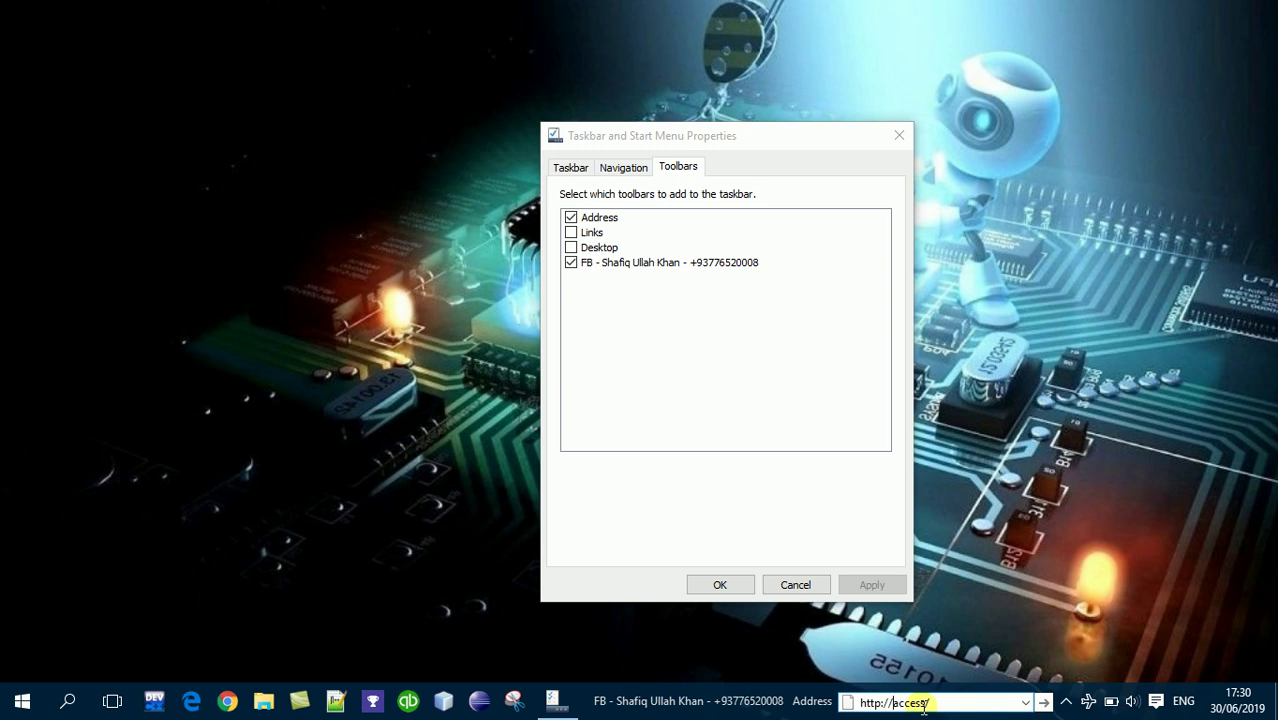
{"action": "left_click", "coordinate": [924, 705]}
{"action": "type", "text": "winwor"}
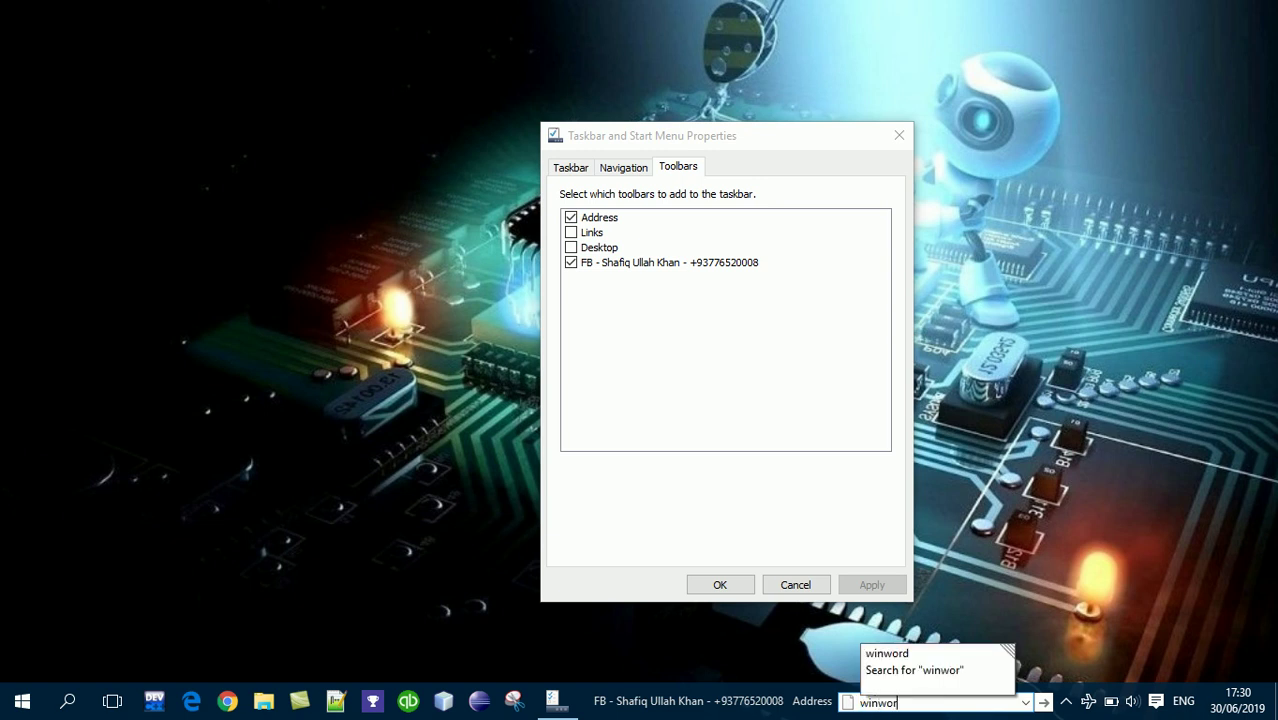
{"action": "type", "text": "d"}
{"action": "key", "text": "Return"}
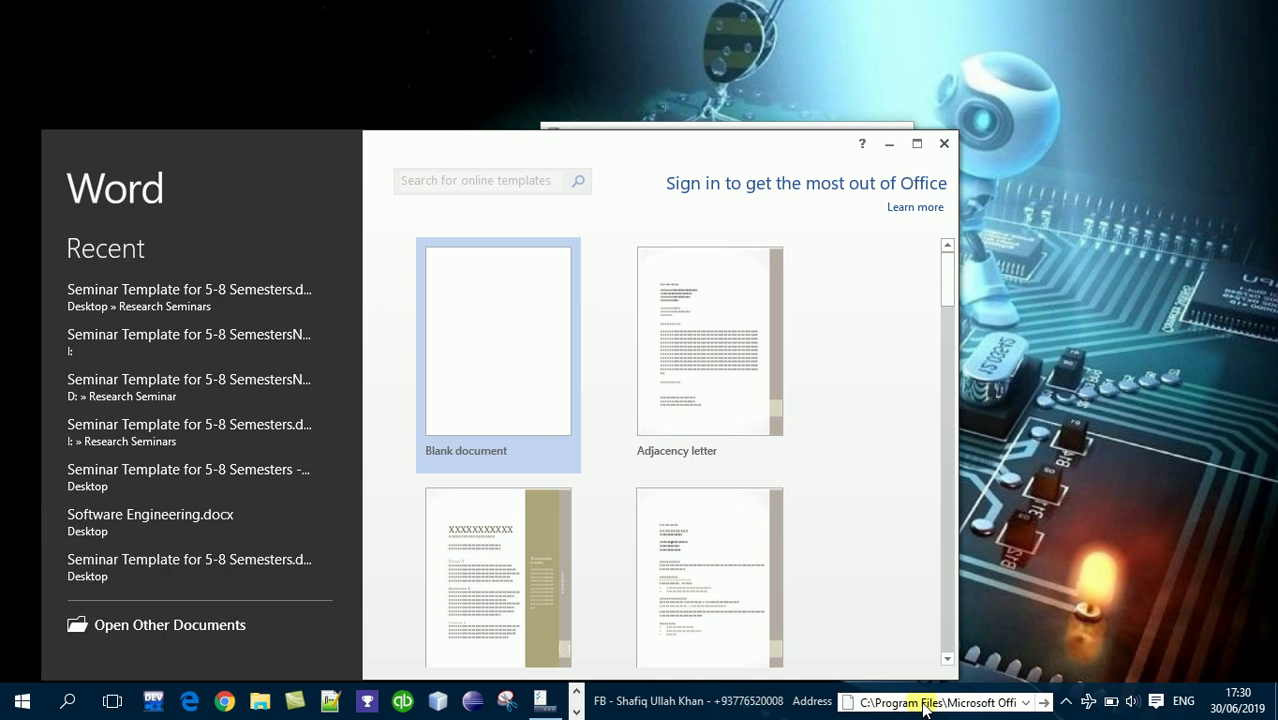
{"action": "left_click", "coordinate": [944, 147]}
Step: Remove the Address toolbar from the taskbar in the properties dialog and apply the change
{"action": "left_click", "coordinate": [570, 217]}
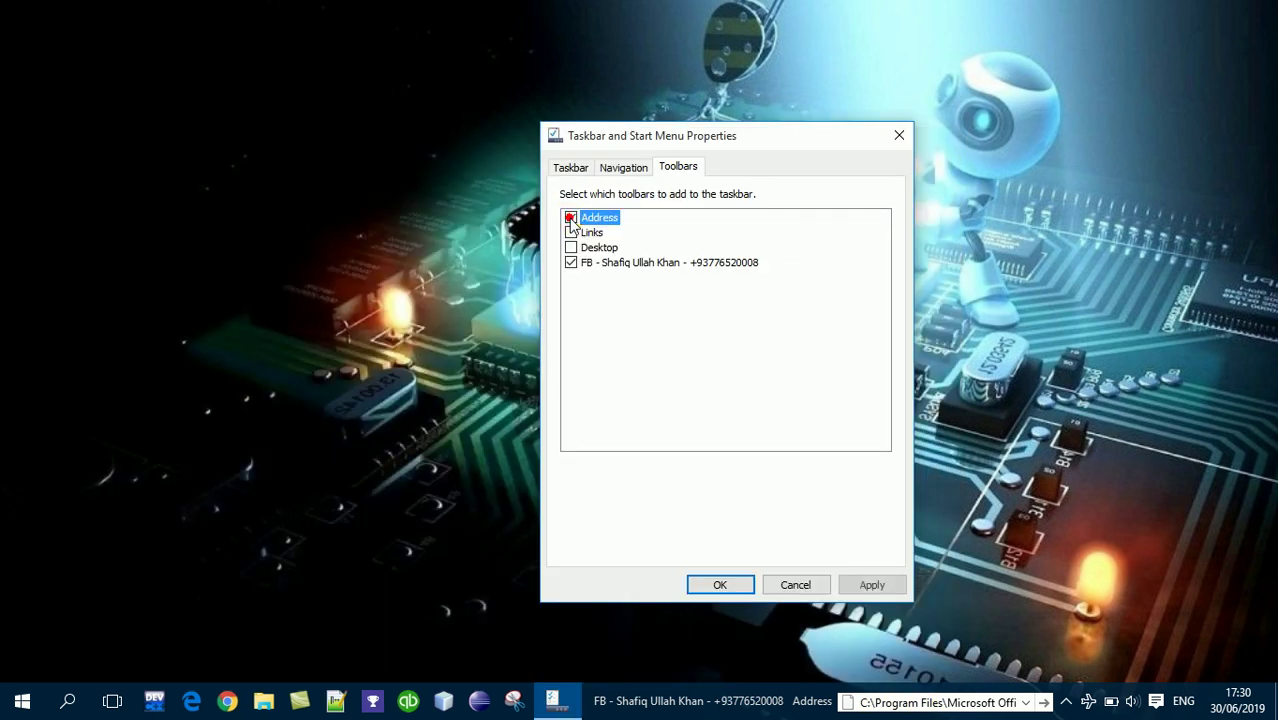
{"action": "left_click", "coordinate": [572, 220]}
{"action": "left_click", "coordinate": [873, 587]}
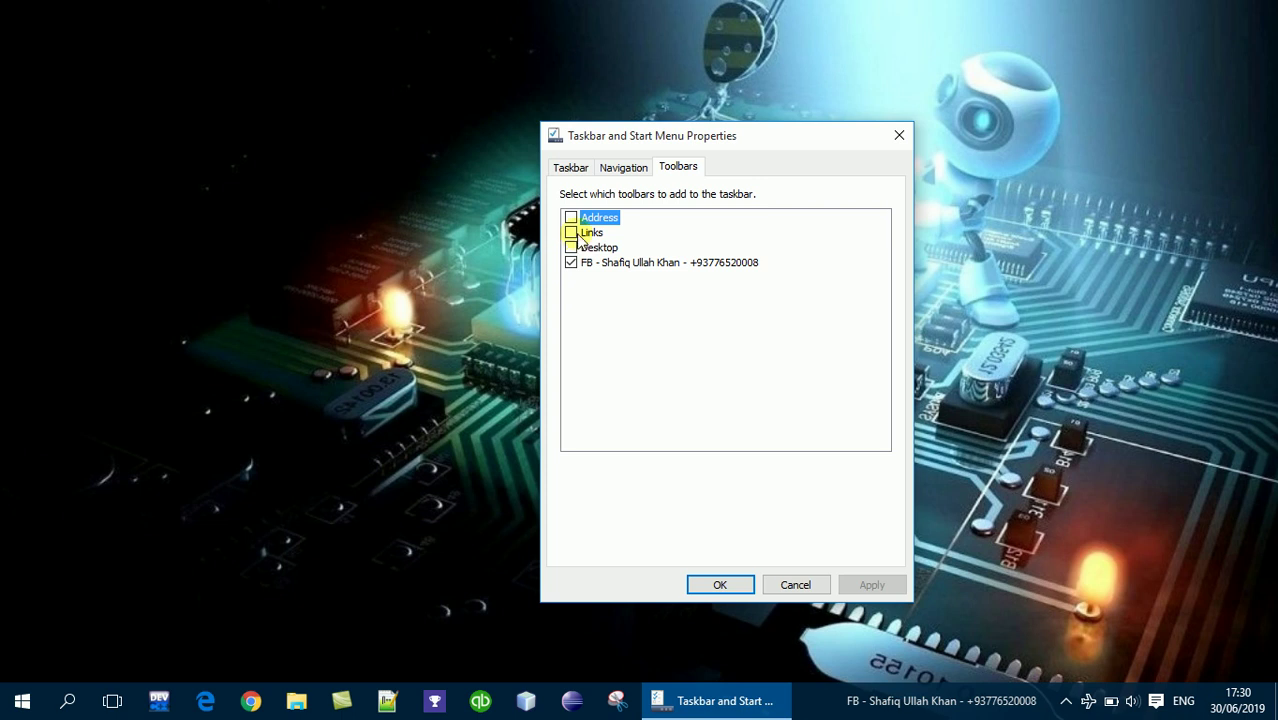
Step: Add the Desktop toolbar to the taskbar, apply it, and browse the toolbar's folders such as ERD Diagram
{"action": "left_click", "coordinate": [571, 247]}
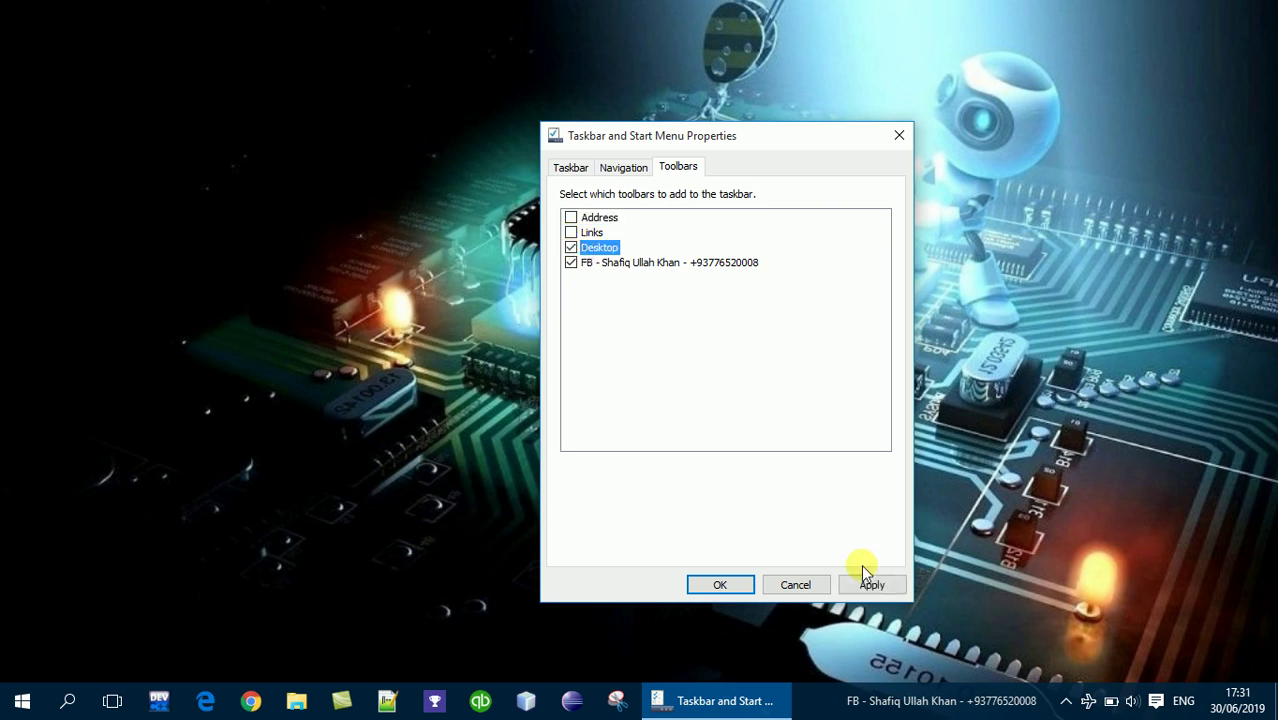
{"action": "left_click", "coordinate": [866, 585]}
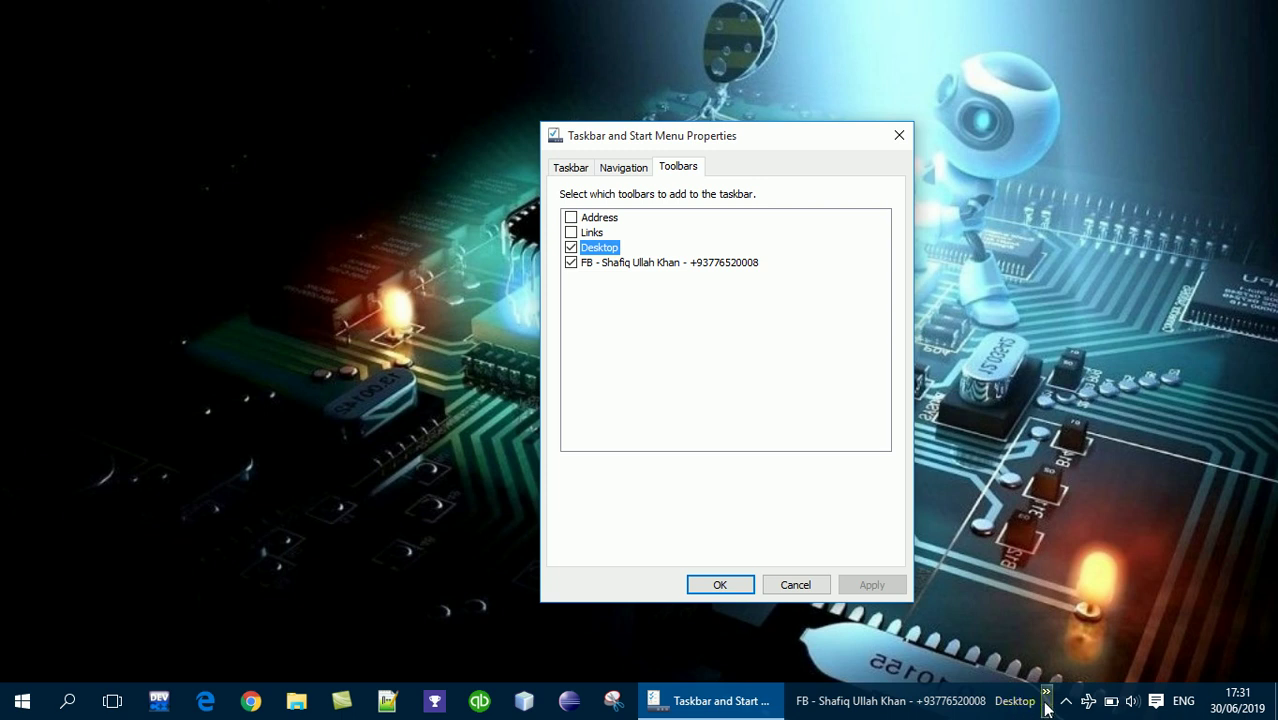
{"action": "left_click", "coordinate": [1046, 704]}
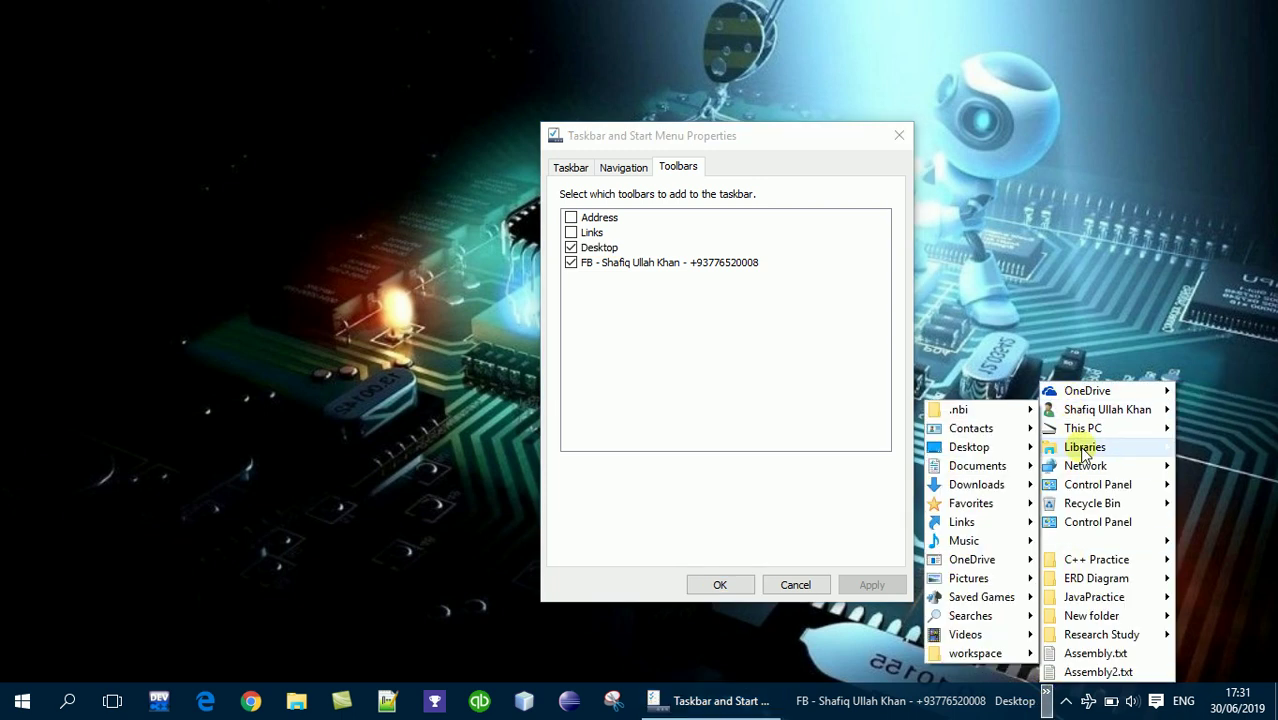
{"action": "mouse_move", "coordinate": [1097, 563]}
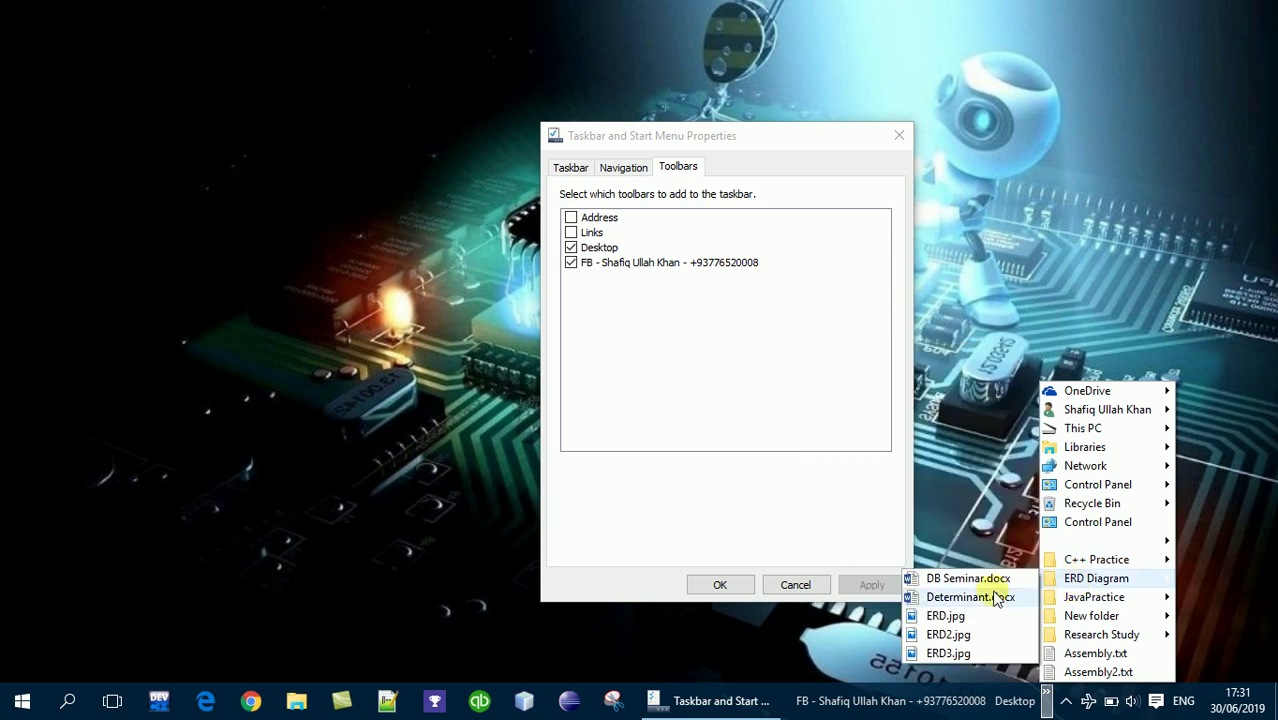
{"action": "left_click", "coordinate": [817, 421]}
Step: Remove the Desktop toolbar from the taskbar, apply the change, and close the taskbar properties
{"action": "left_click", "coordinate": [571, 247]}
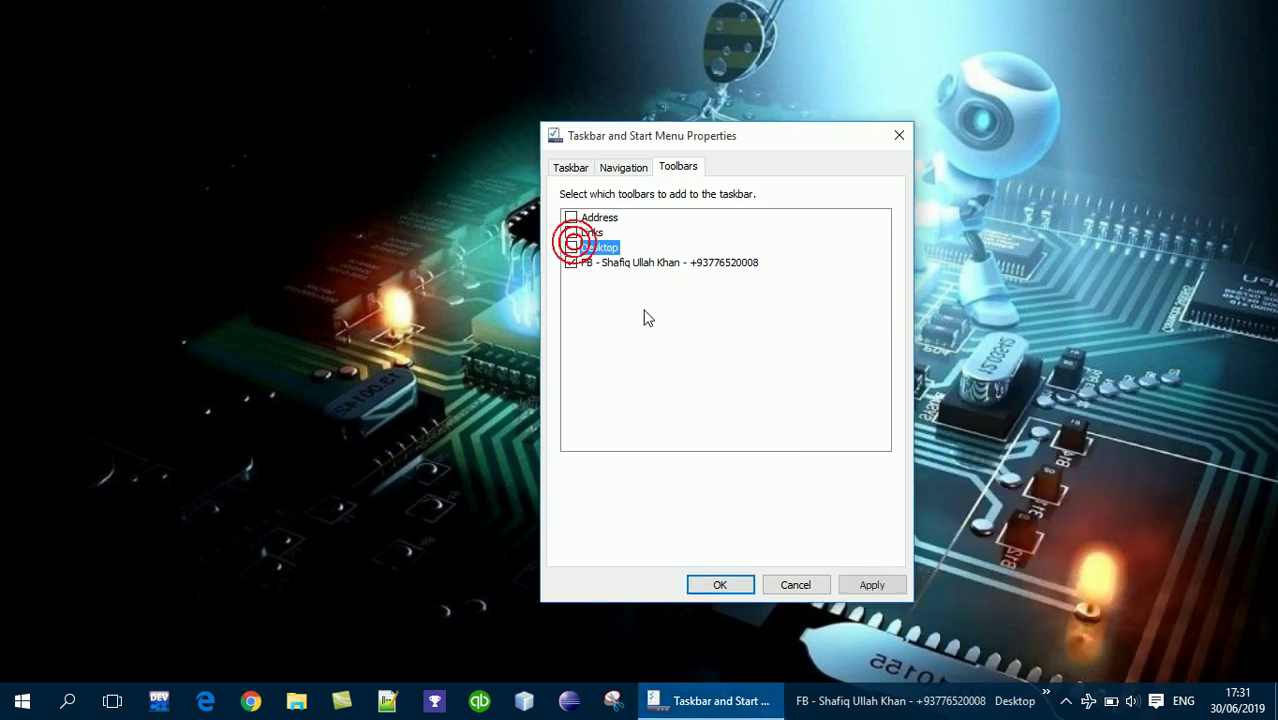
{"action": "left_click", "coordinate": [873, 588]}
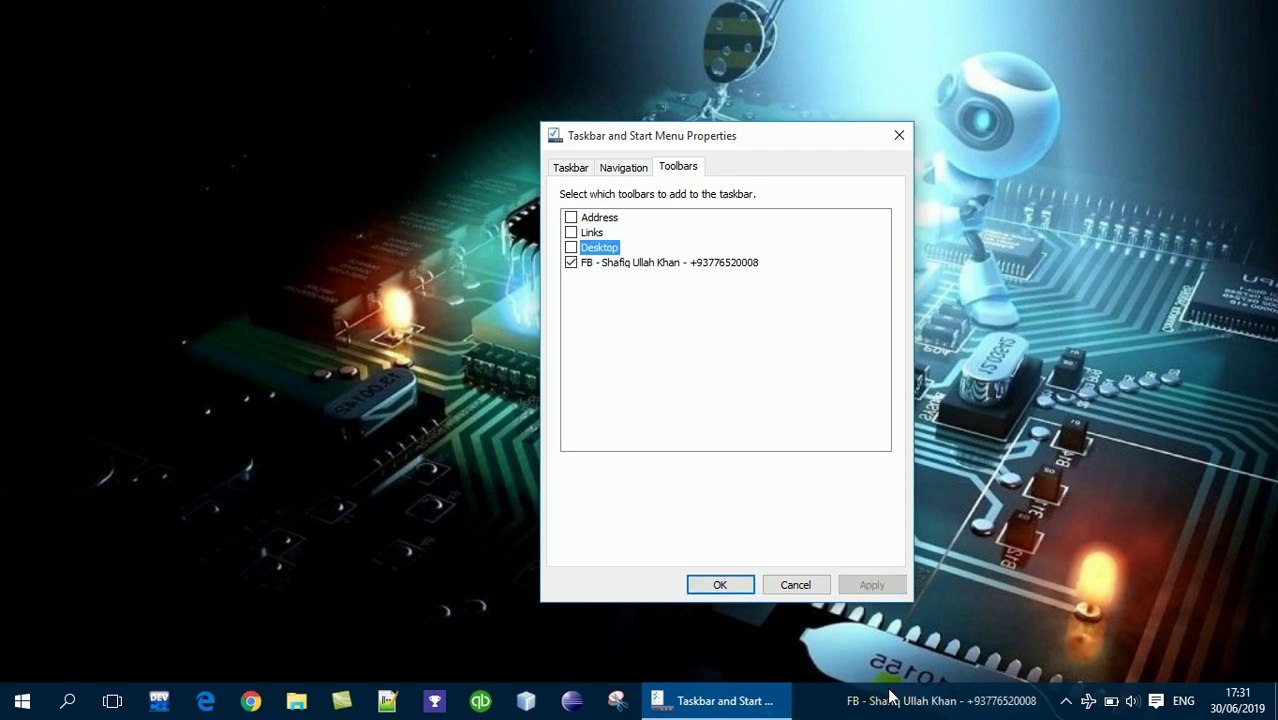
{"action": "left_click", "coordinate": [732, 586]}
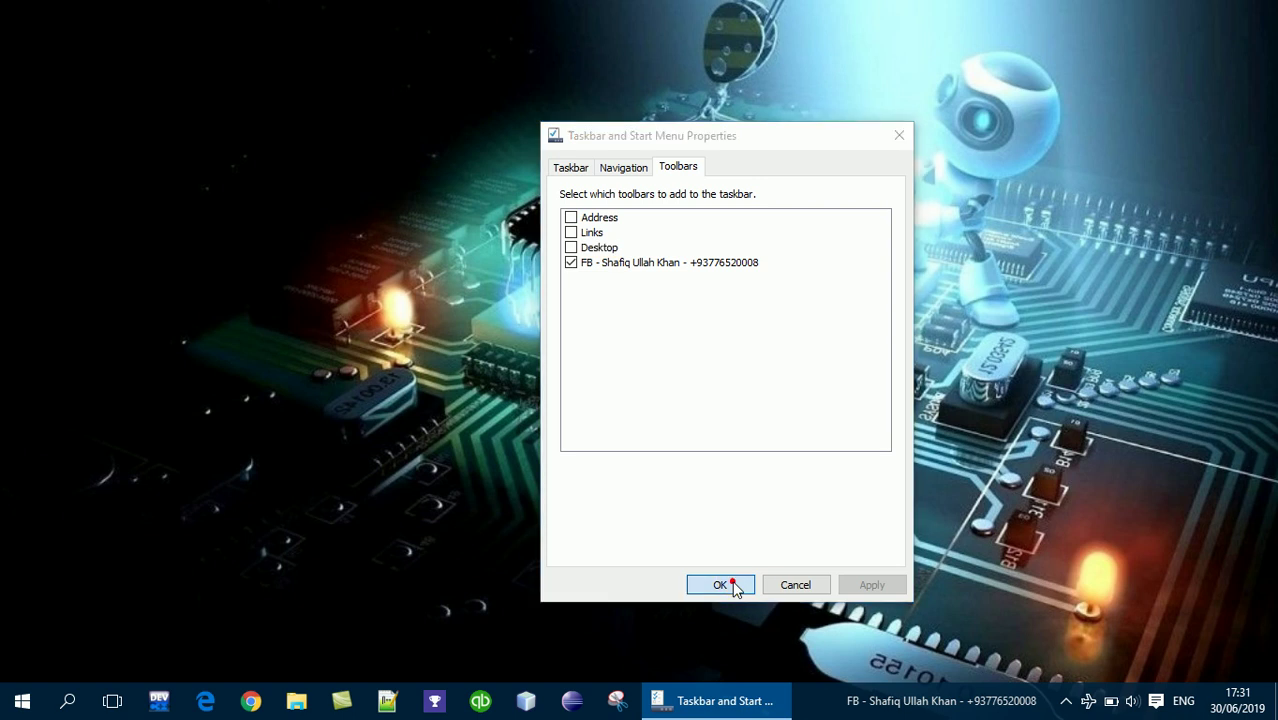
Step: Bring up the context options for the desktop background
{"action": "right_click", "coordinate": [676, 238]}
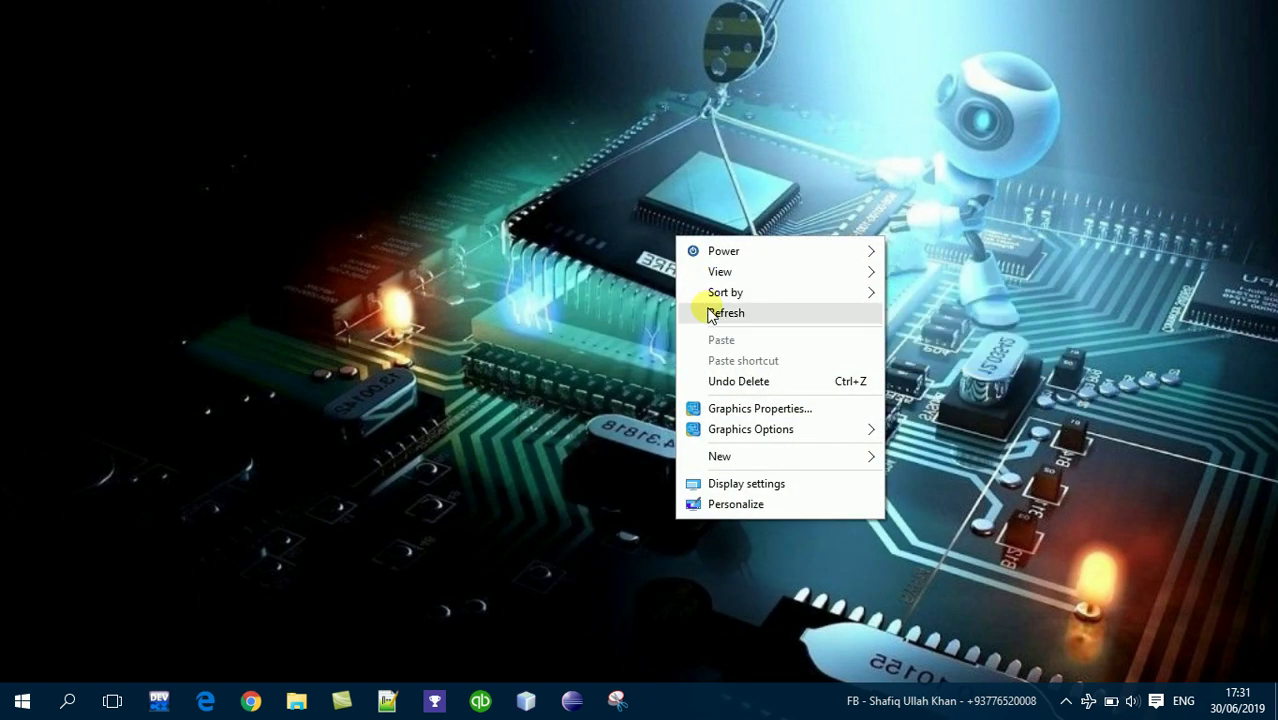